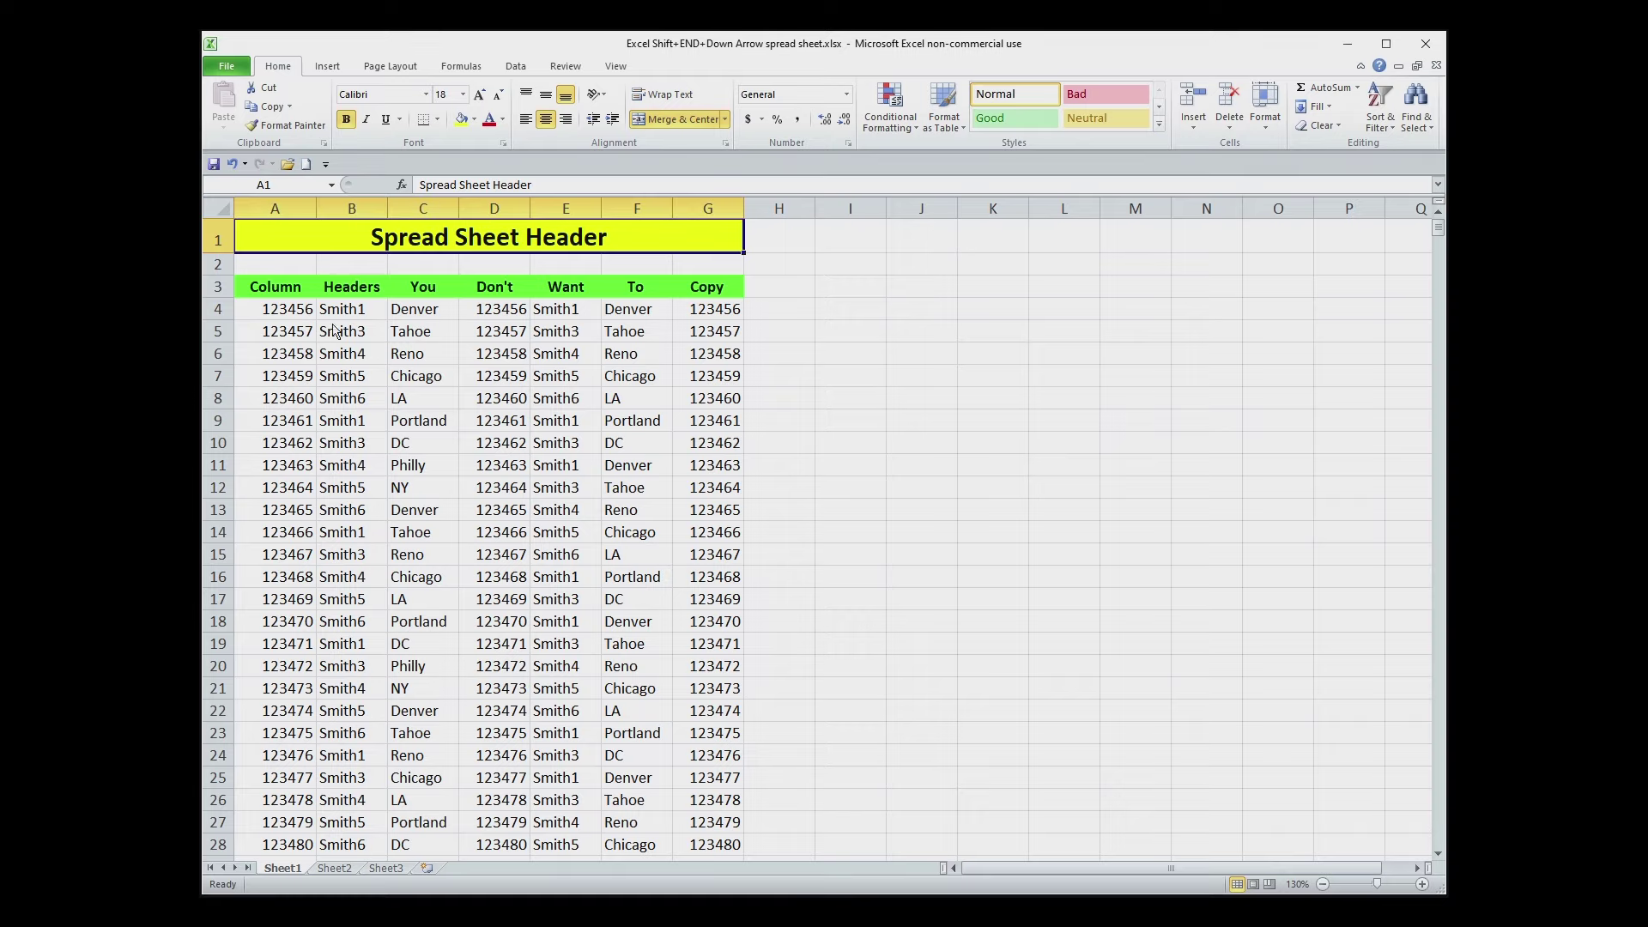
Select cell A4, which holds 123456, then select all of column A
click(294, 316)
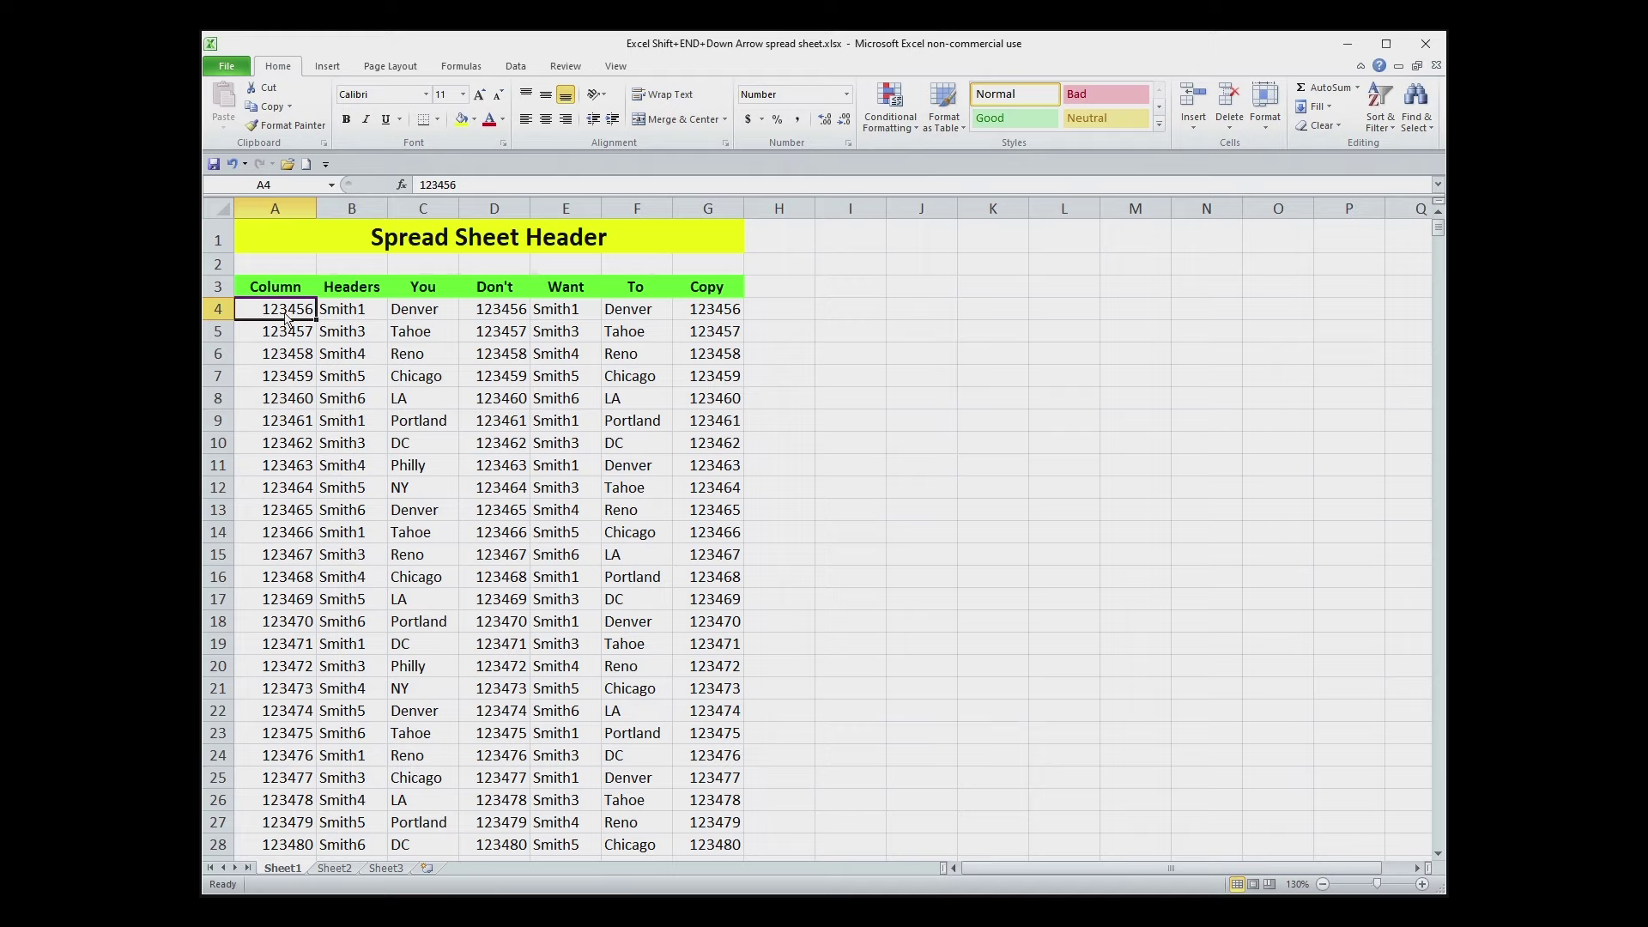
click(285, 215)
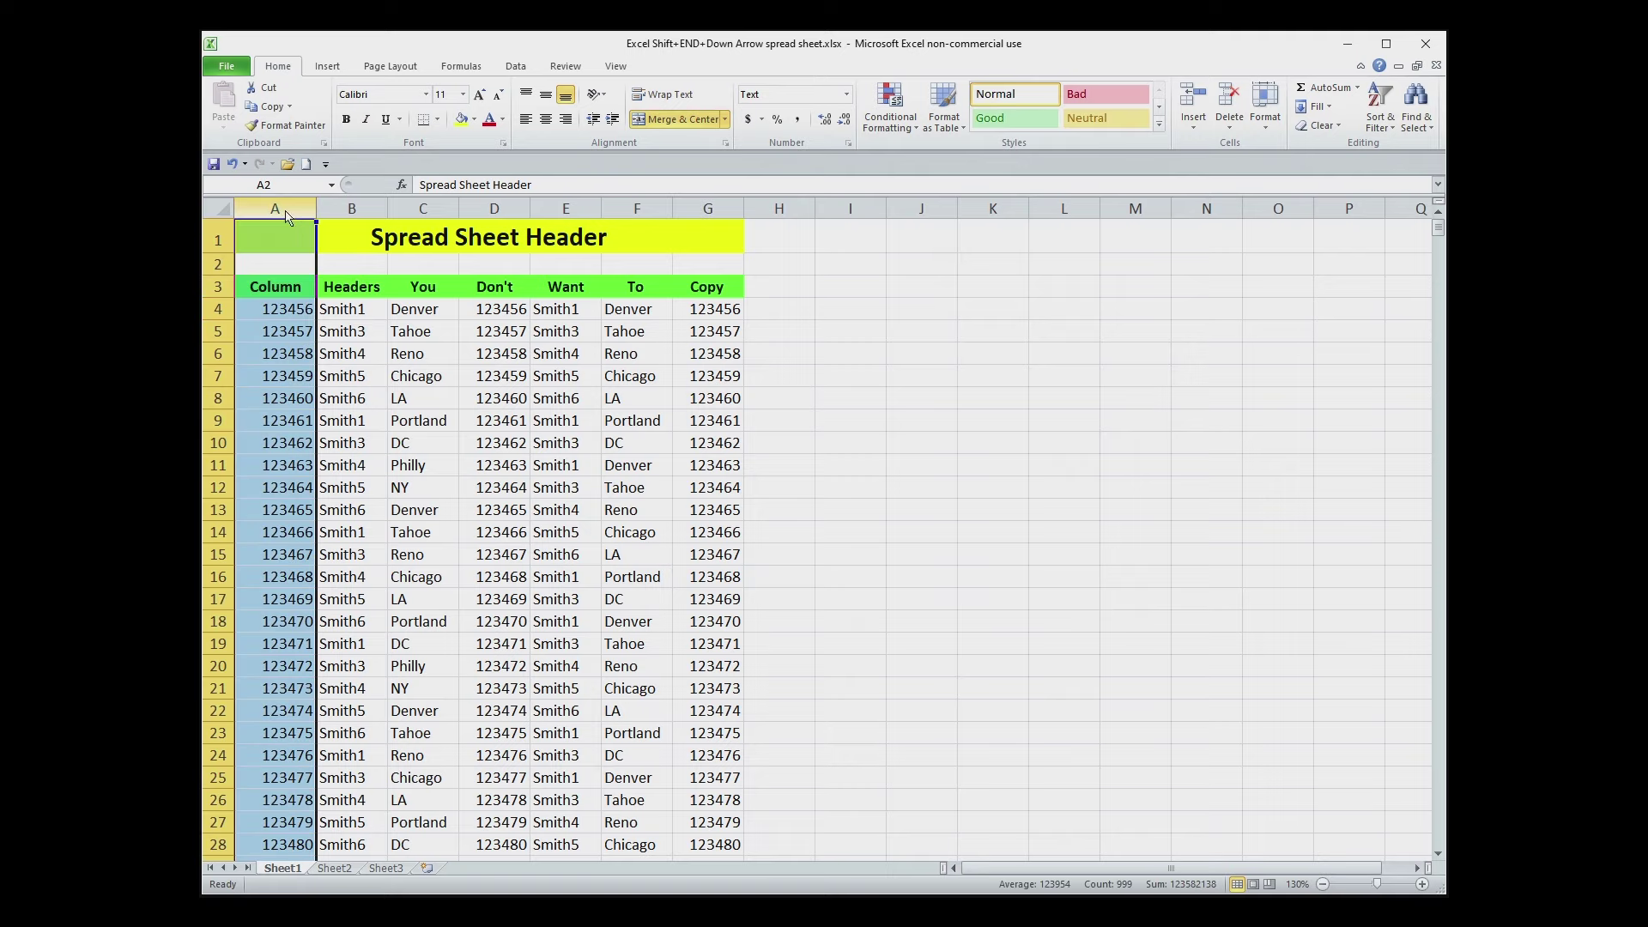
drag(290, 218, 507, 210)
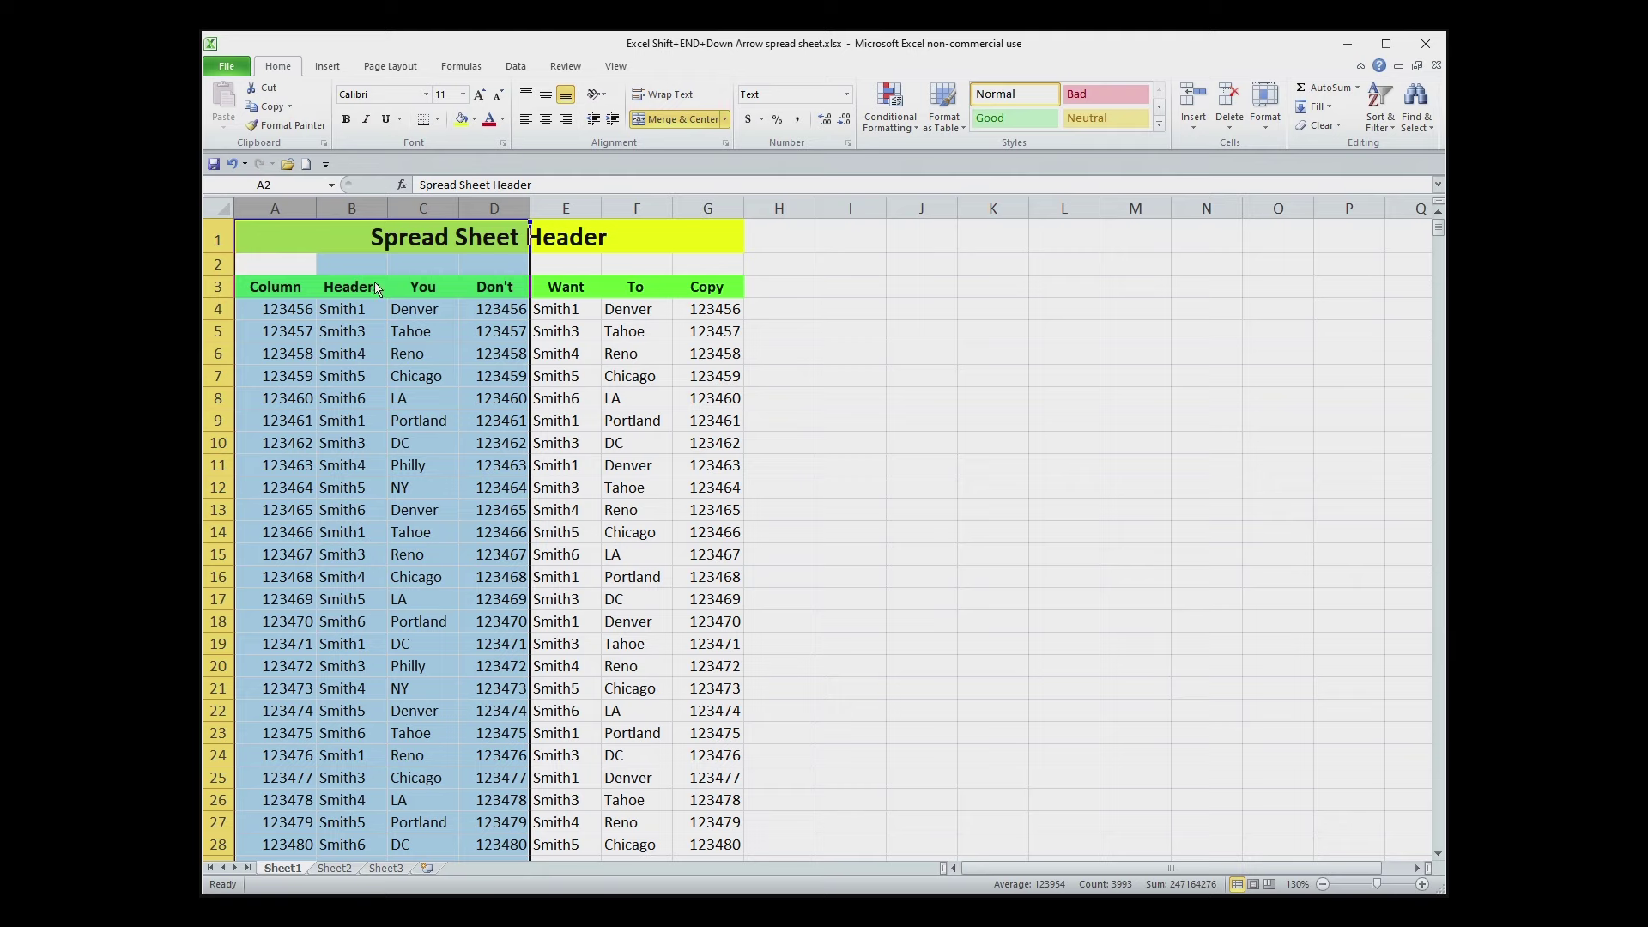
click(274, 210)
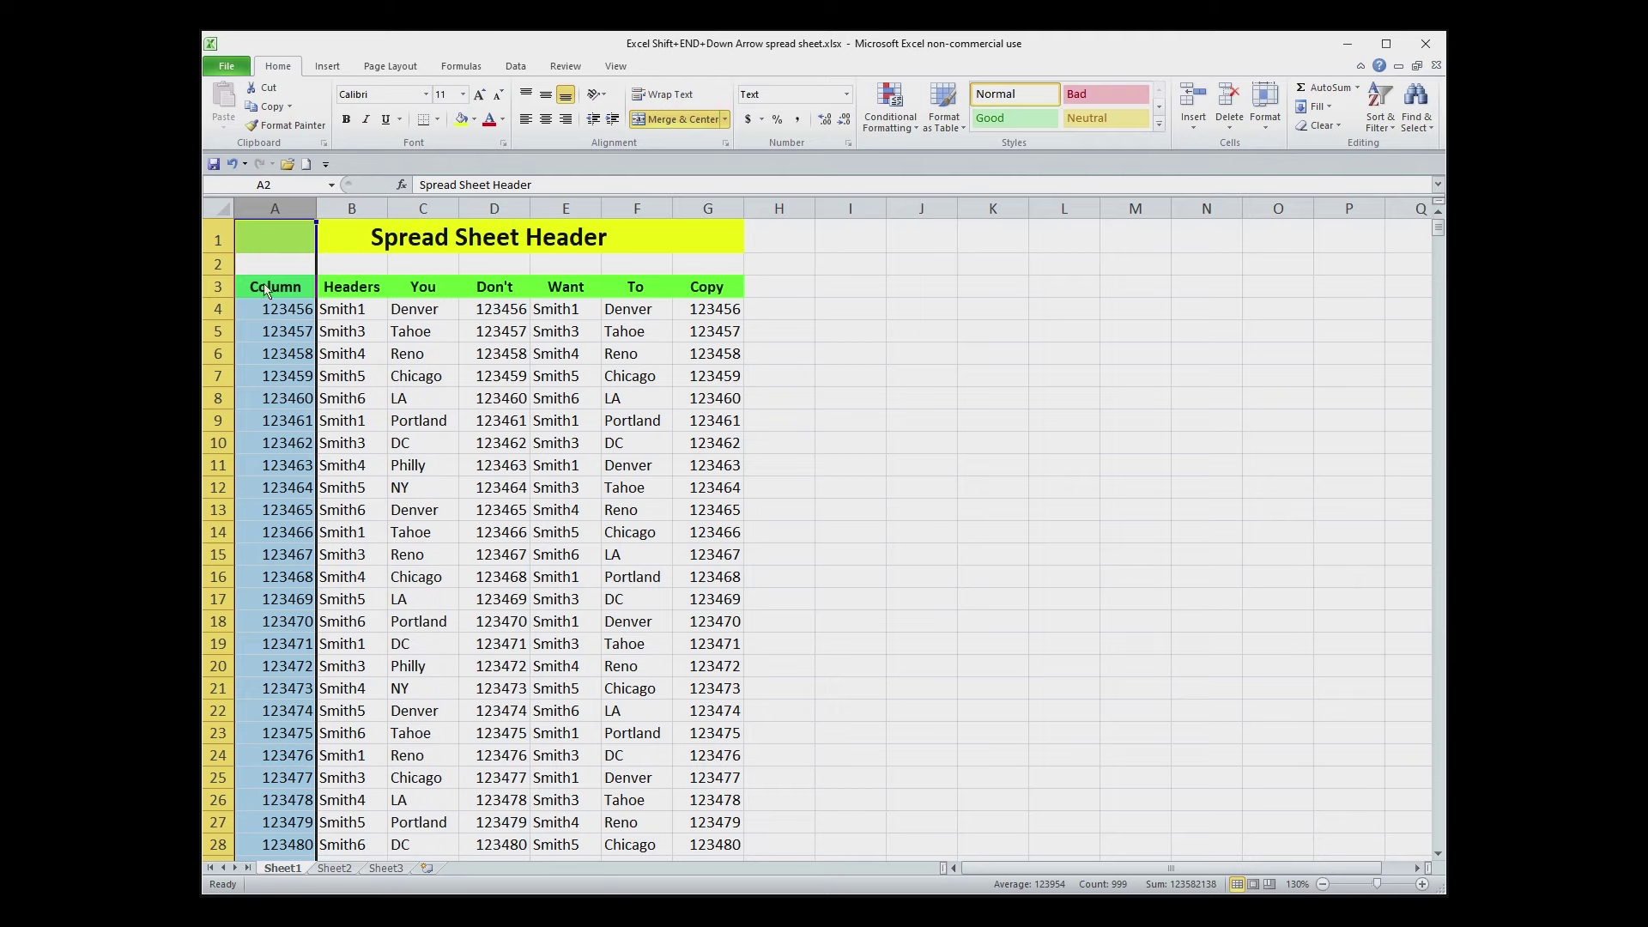
drag(1439, 230, 1438, 830)
scroll(361, 824, down, 7)
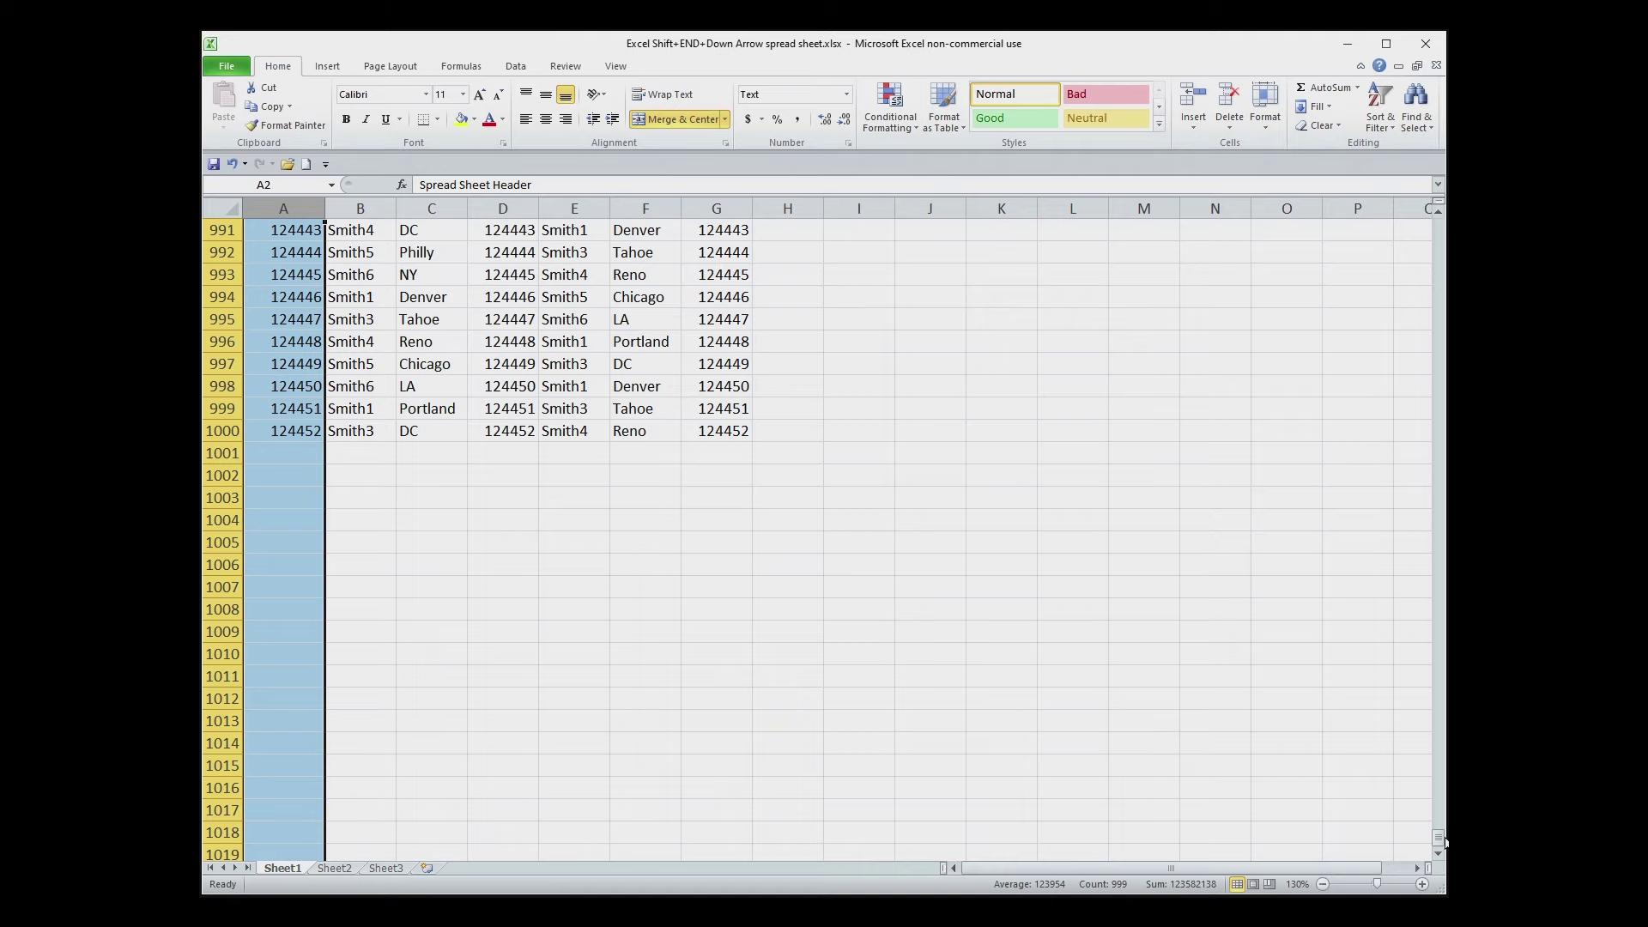
drag(1439, 837, 1437, 224)
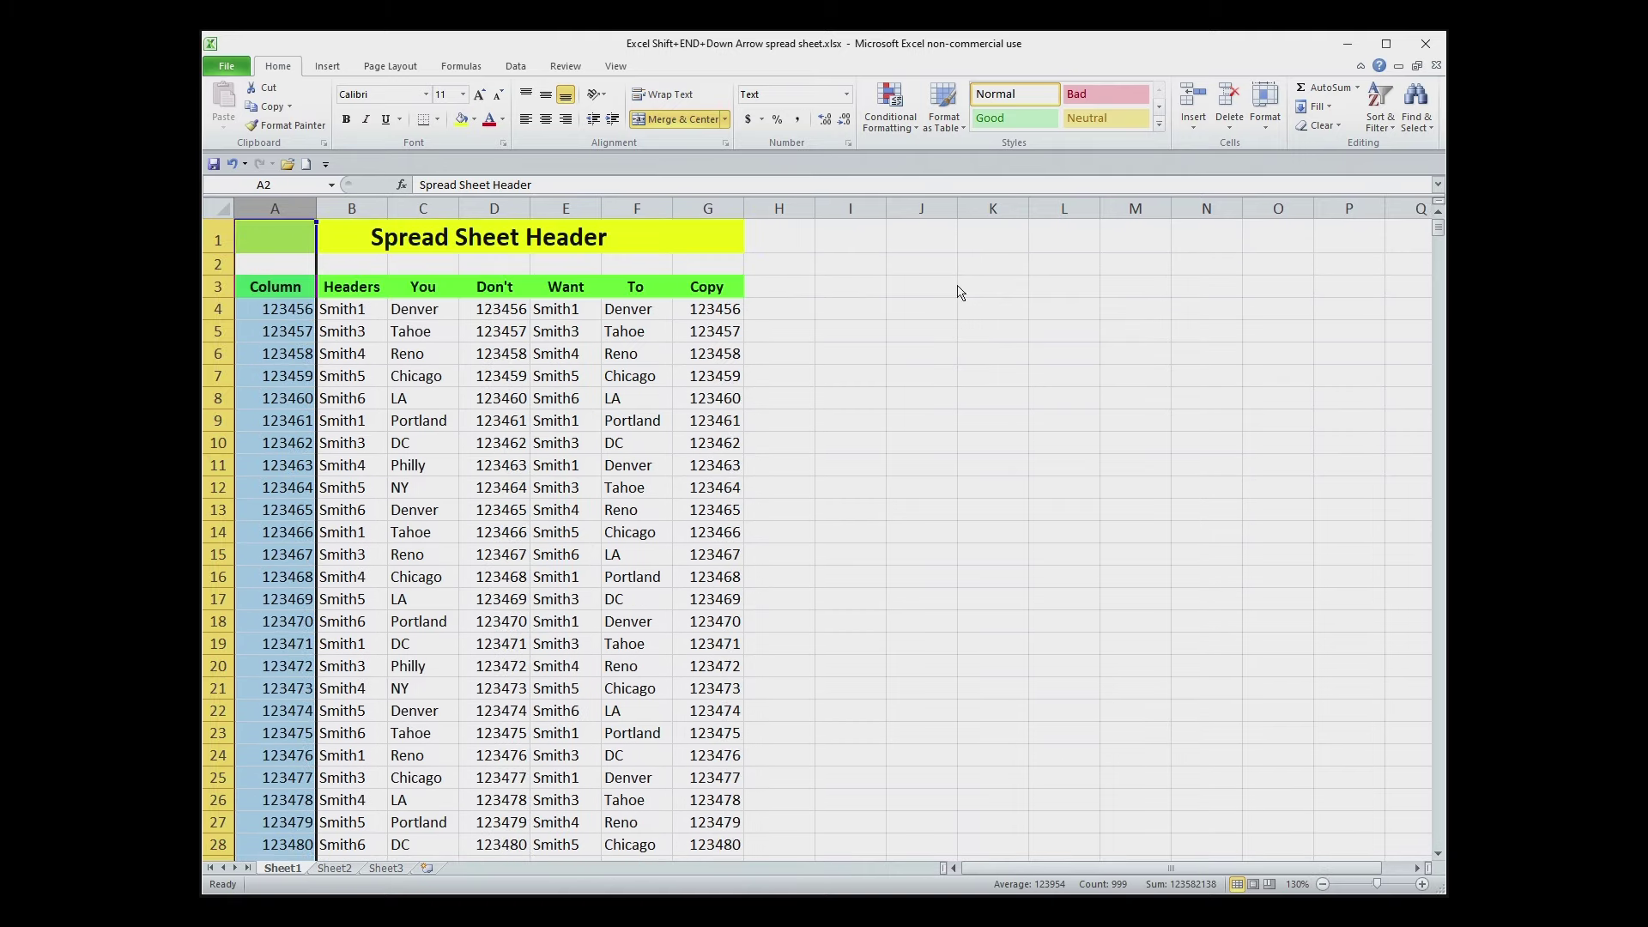
click(513, 396)
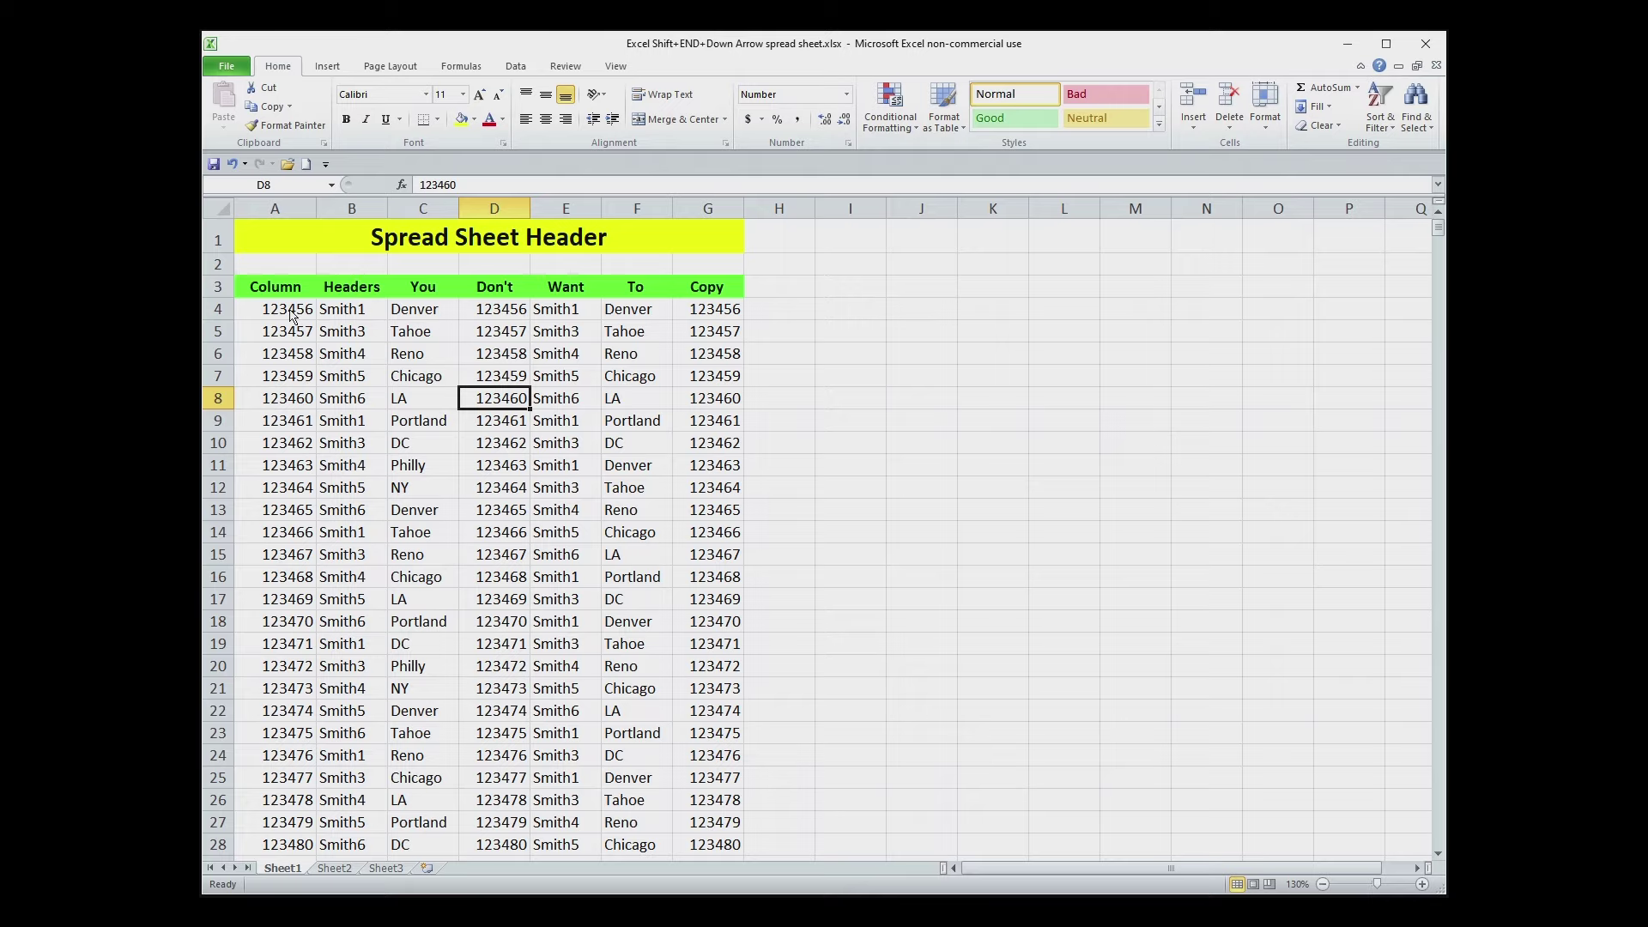
drag(289, 315, 298, 388)
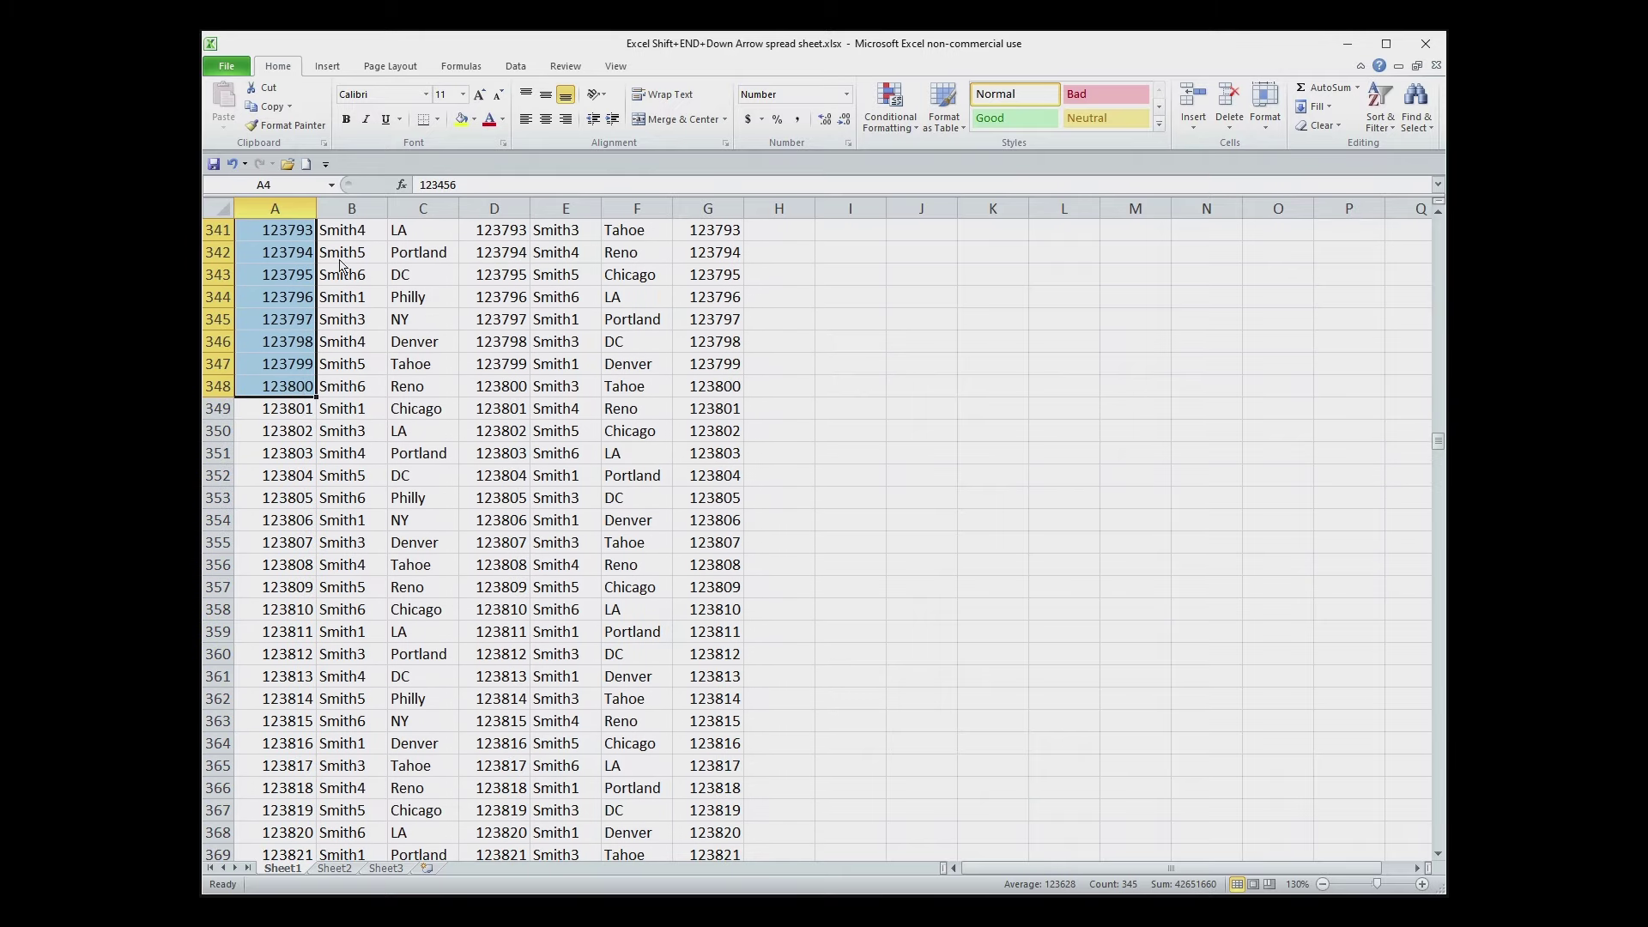
drag(1442, 442, 1438, 228)
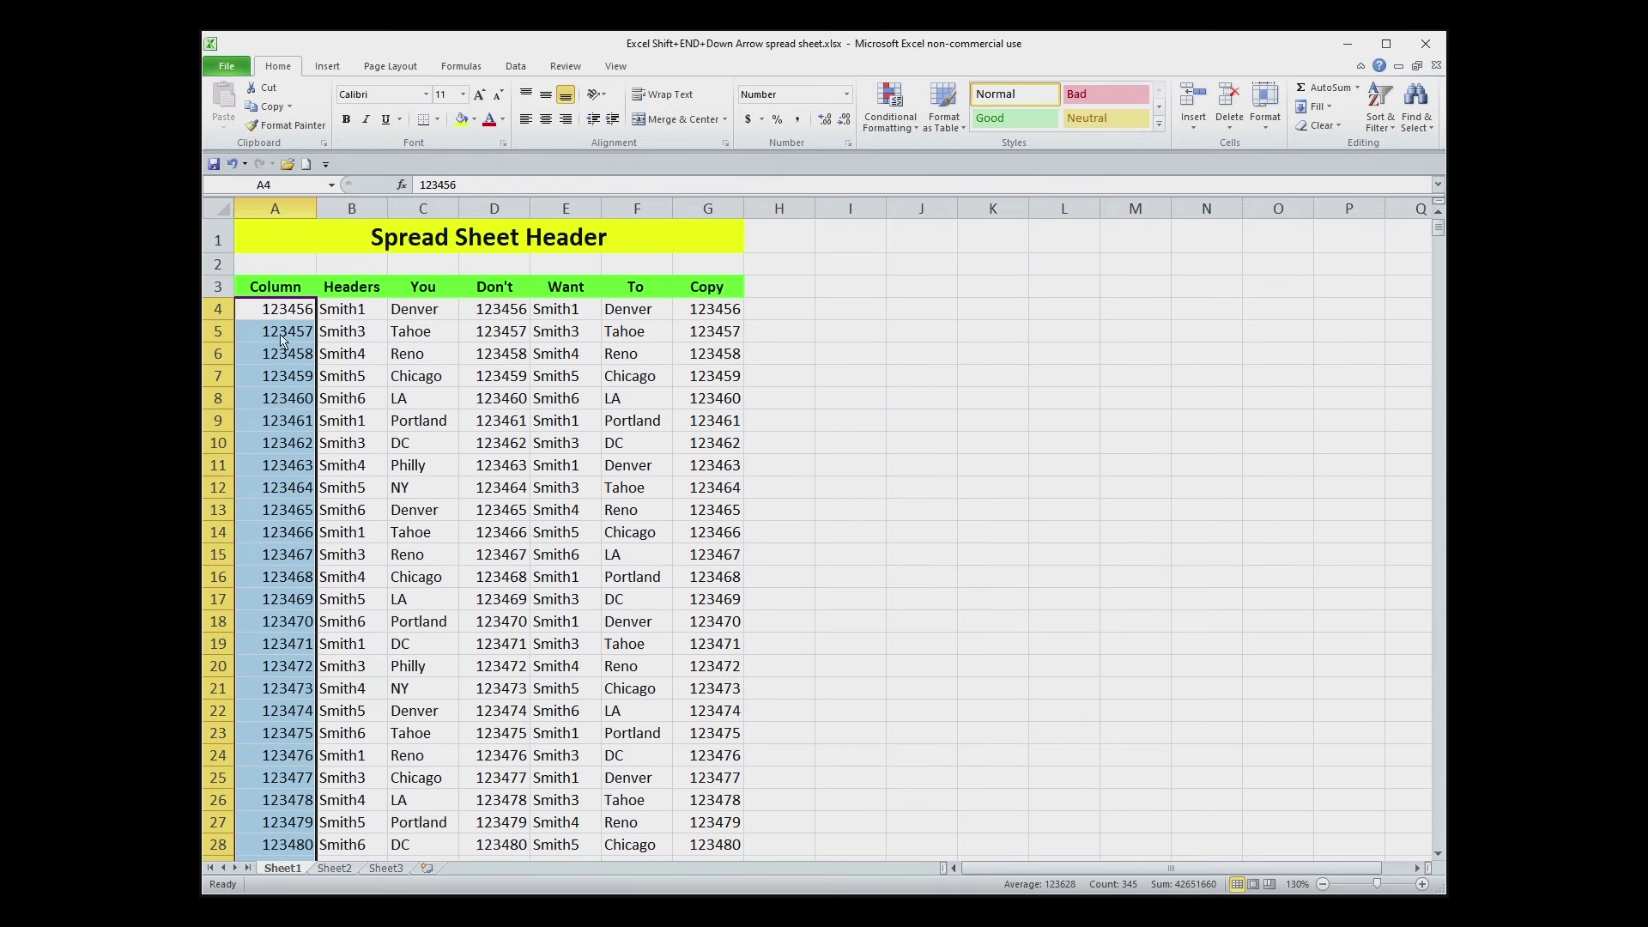
click(395, 316)
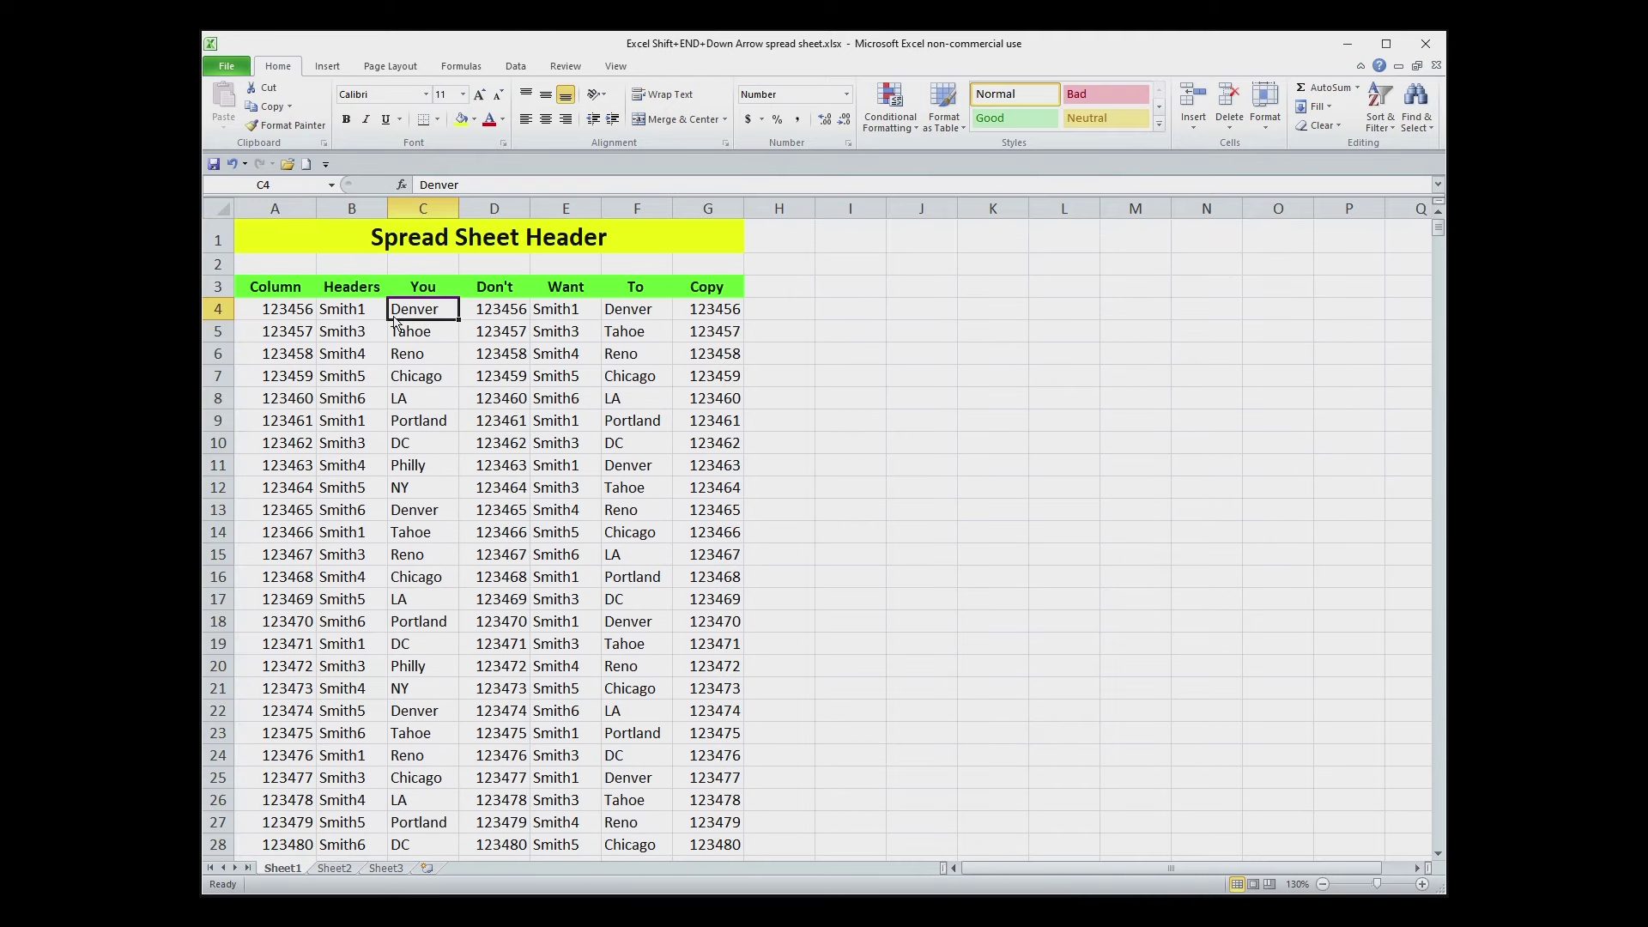
click(296, 318)
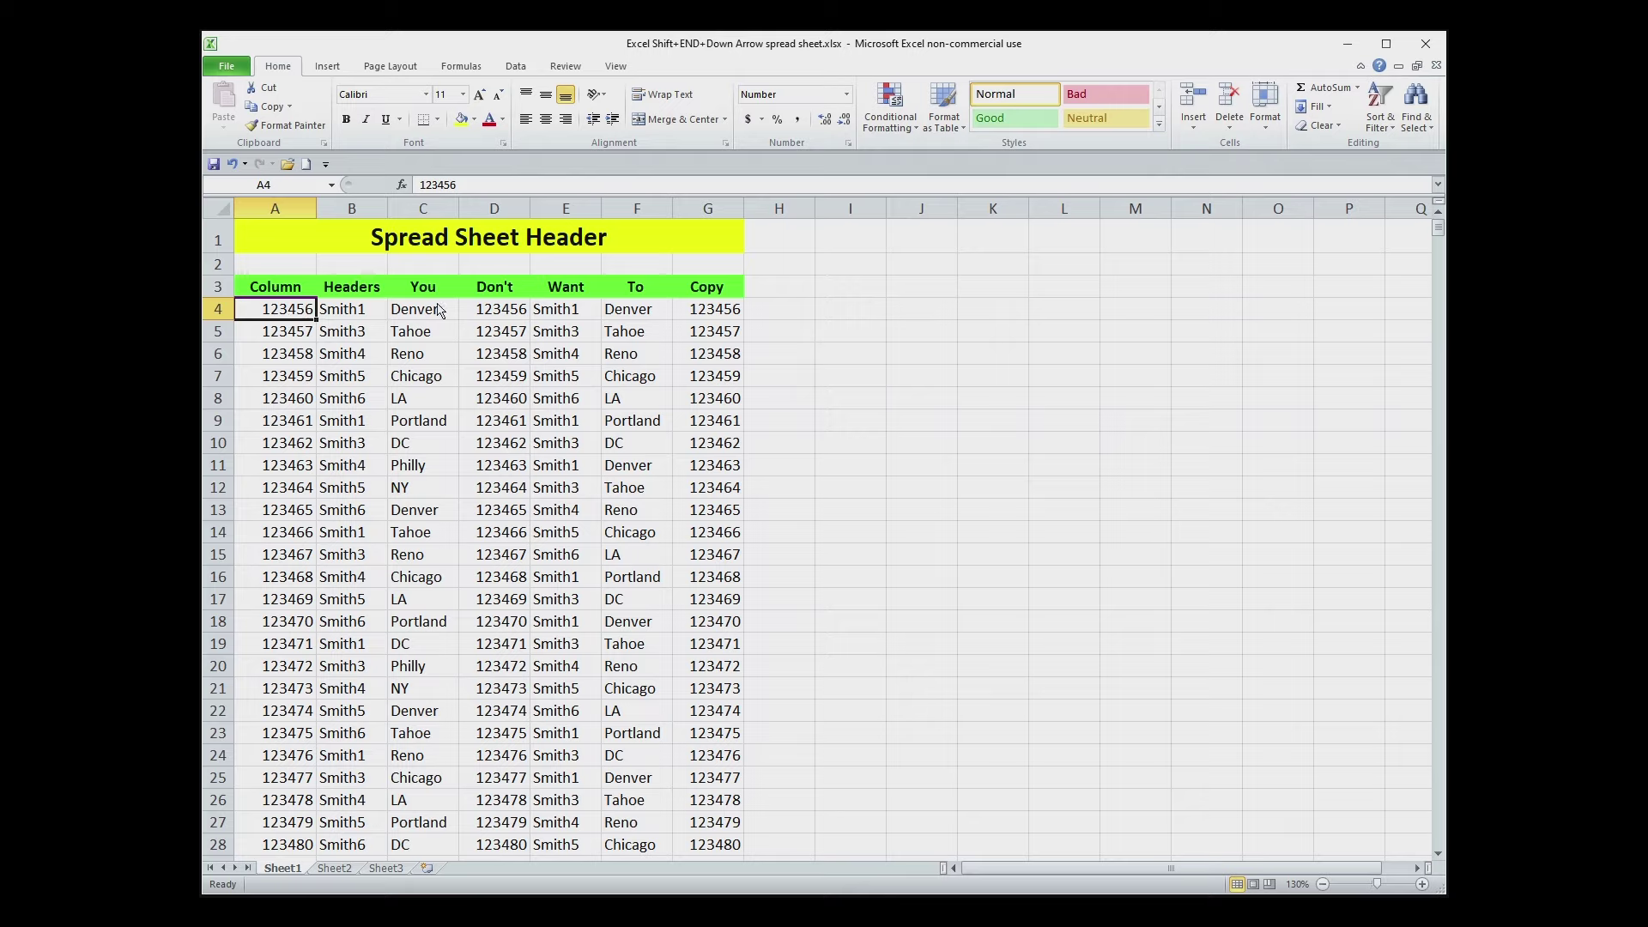
click(513, 317)
click(292, 320)
From A4, use Shift+End+Down Arrow to select A4:A1000 and copy those 997 values
click(344, 318)
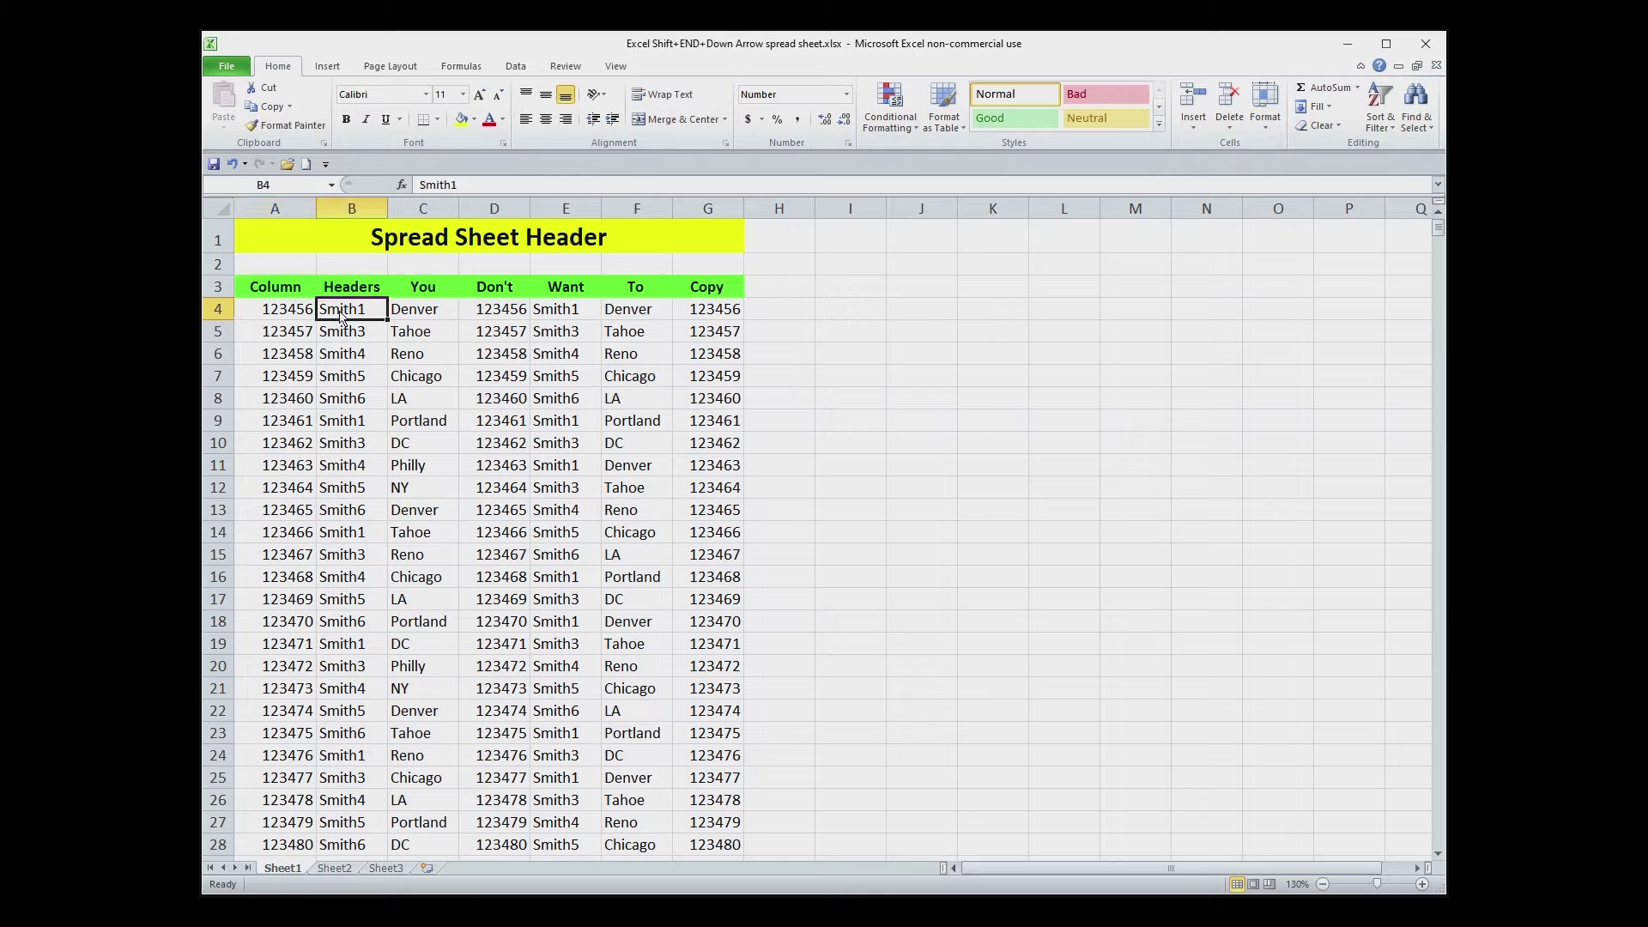
click(273, 316)
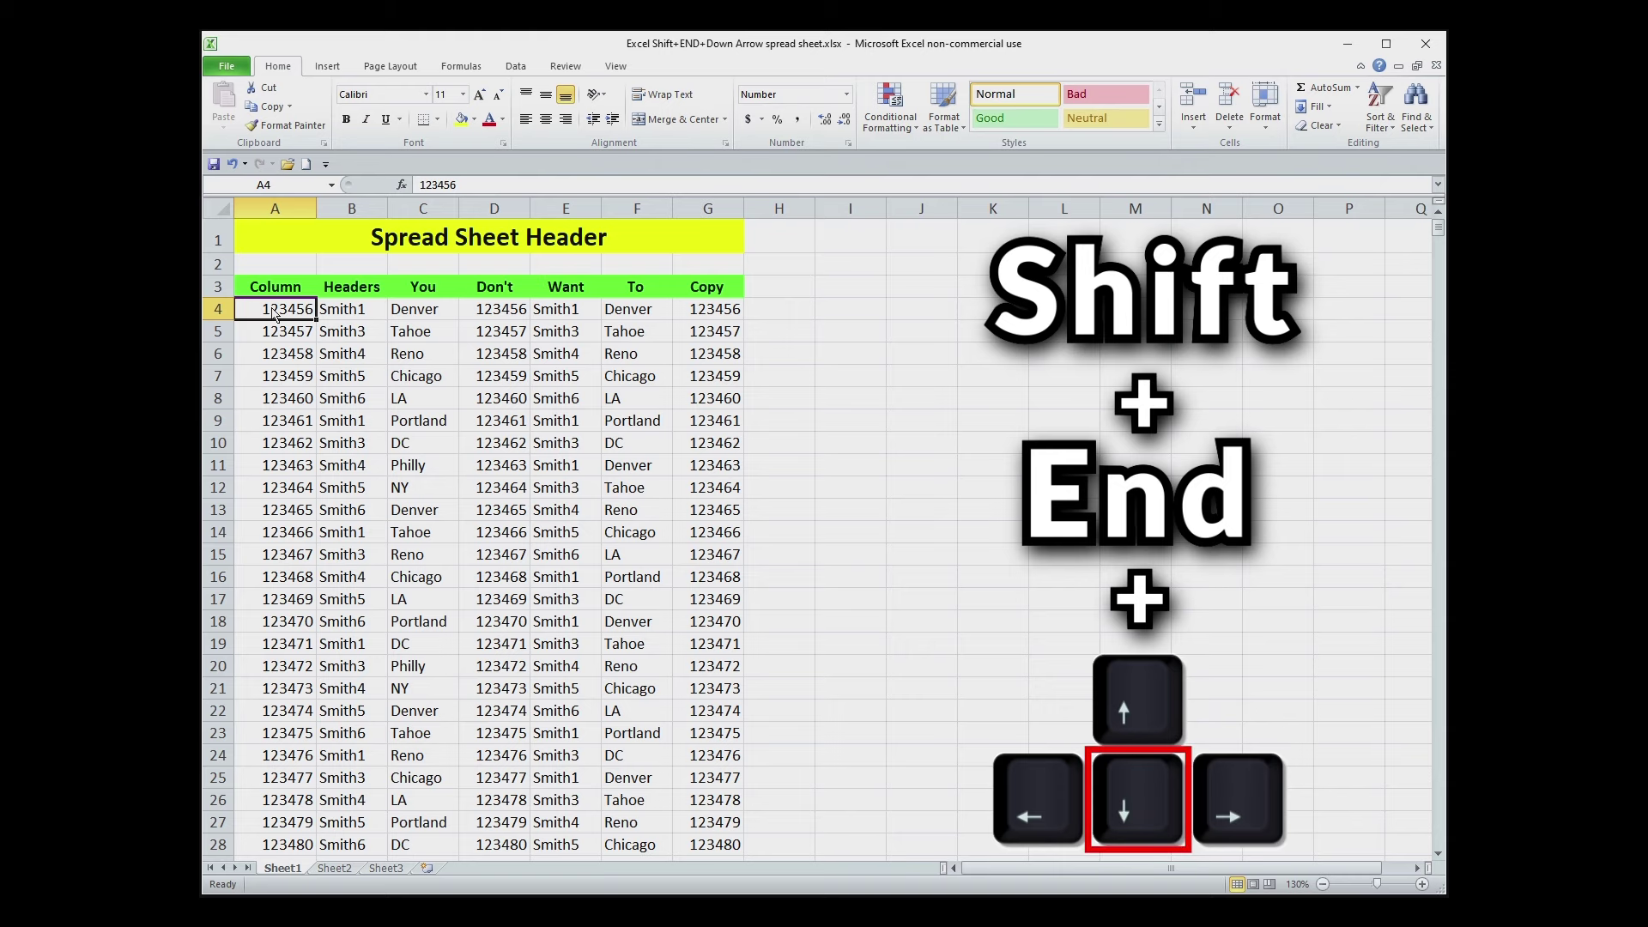
key(shift+End)
key(shift+Down)
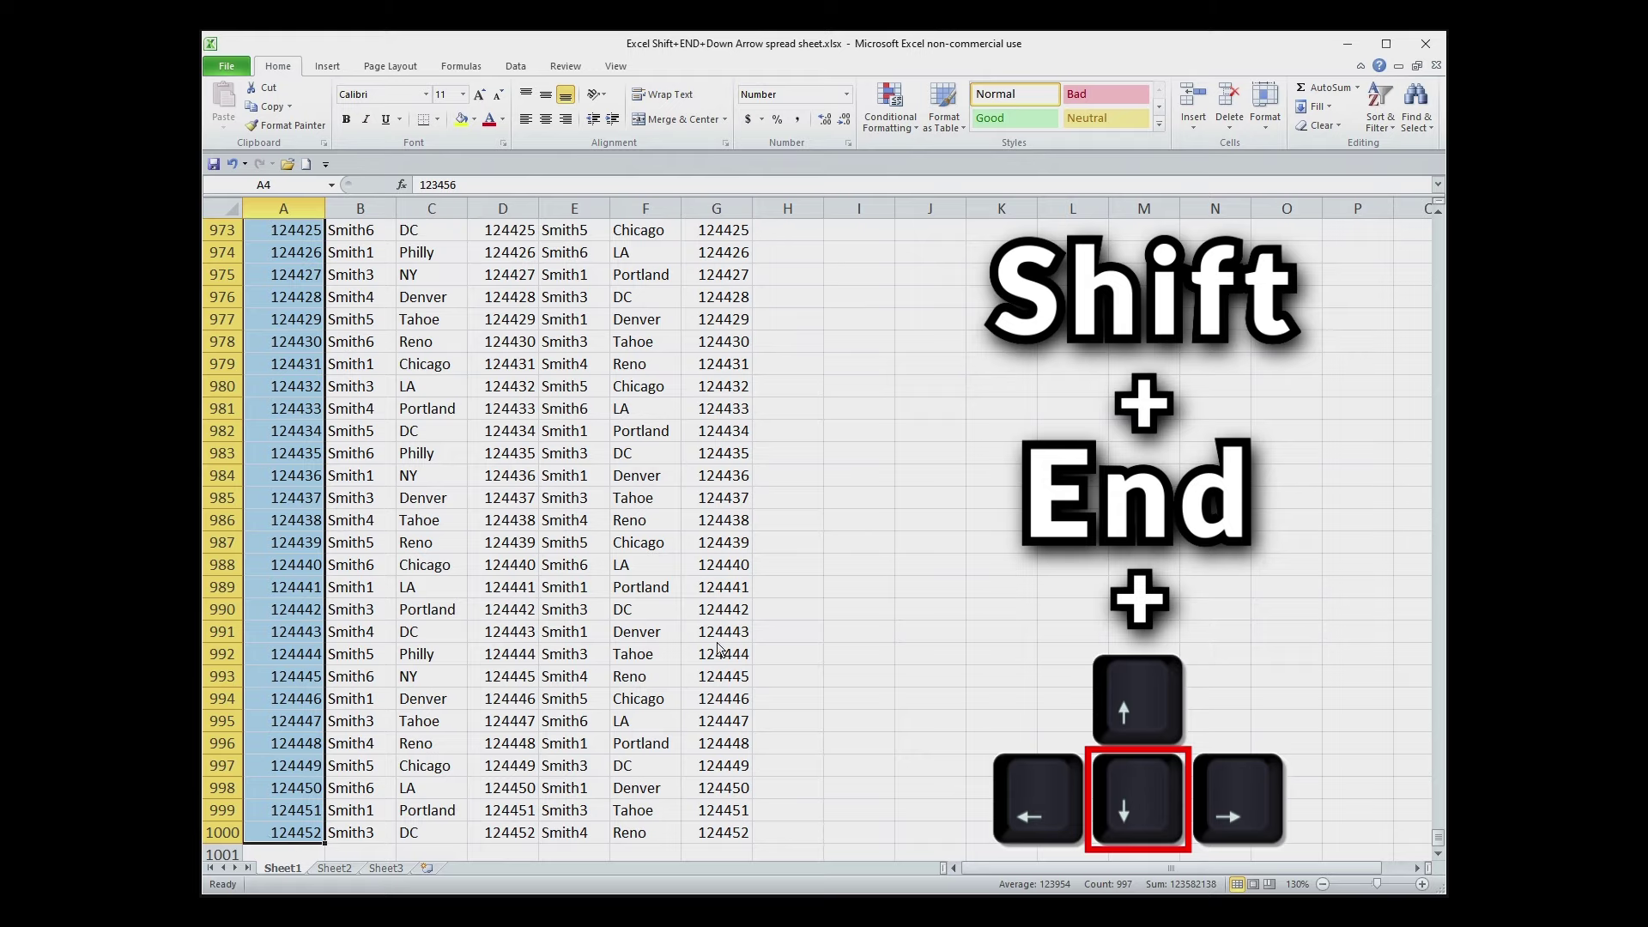
right_click(302, 556)
click(343, 587)
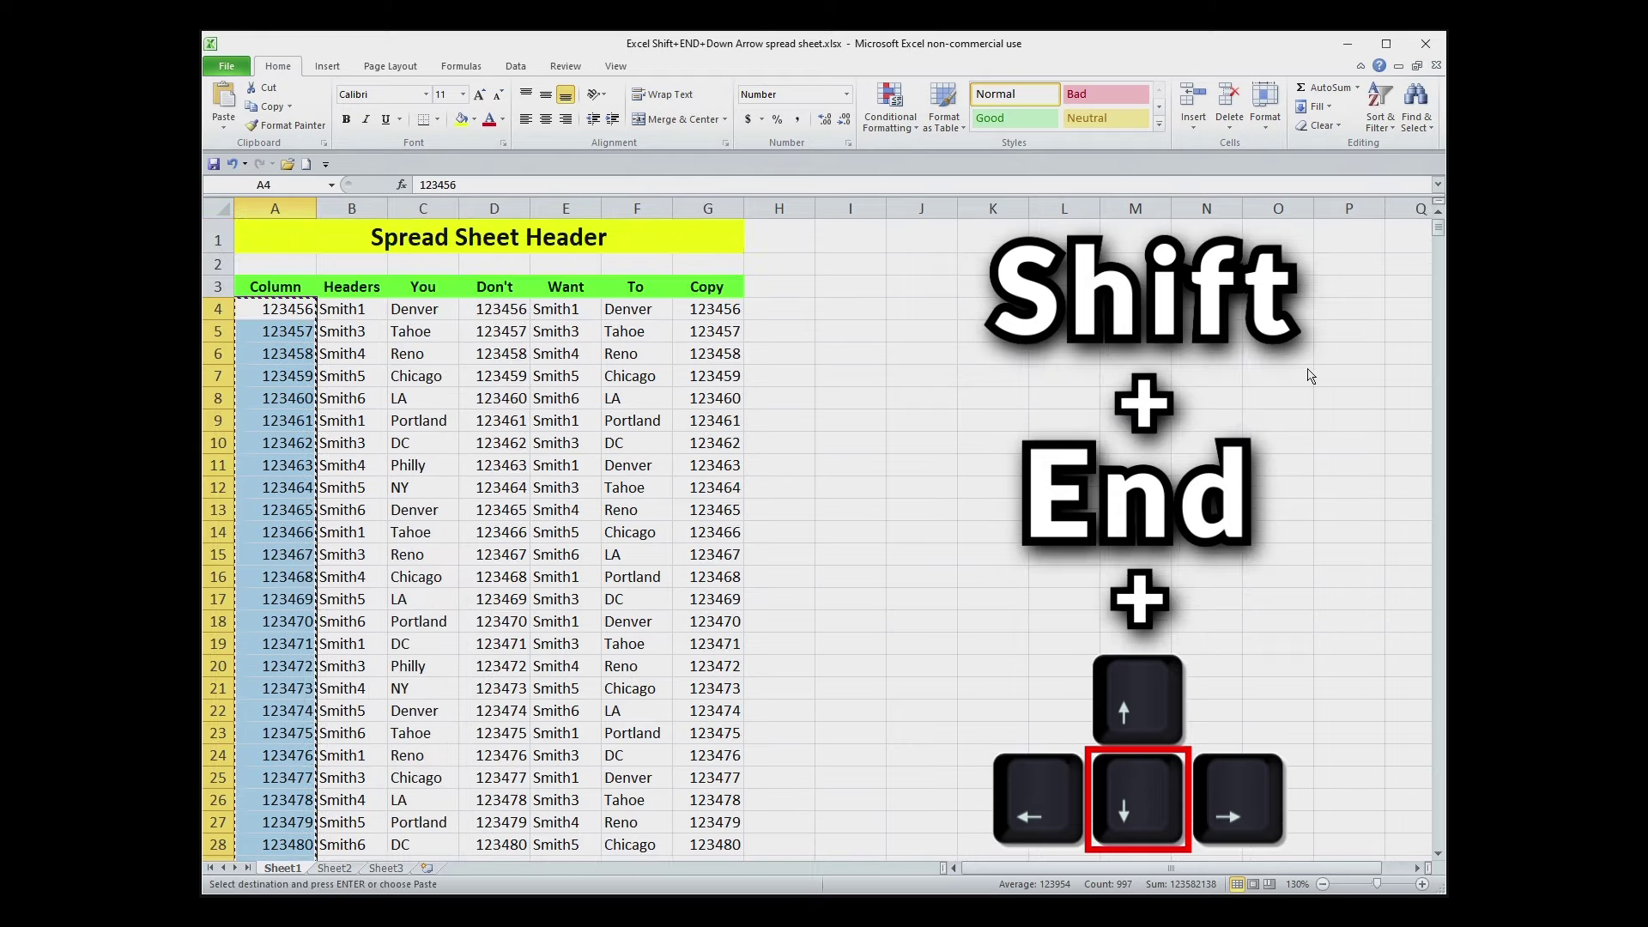
click(440, 696)
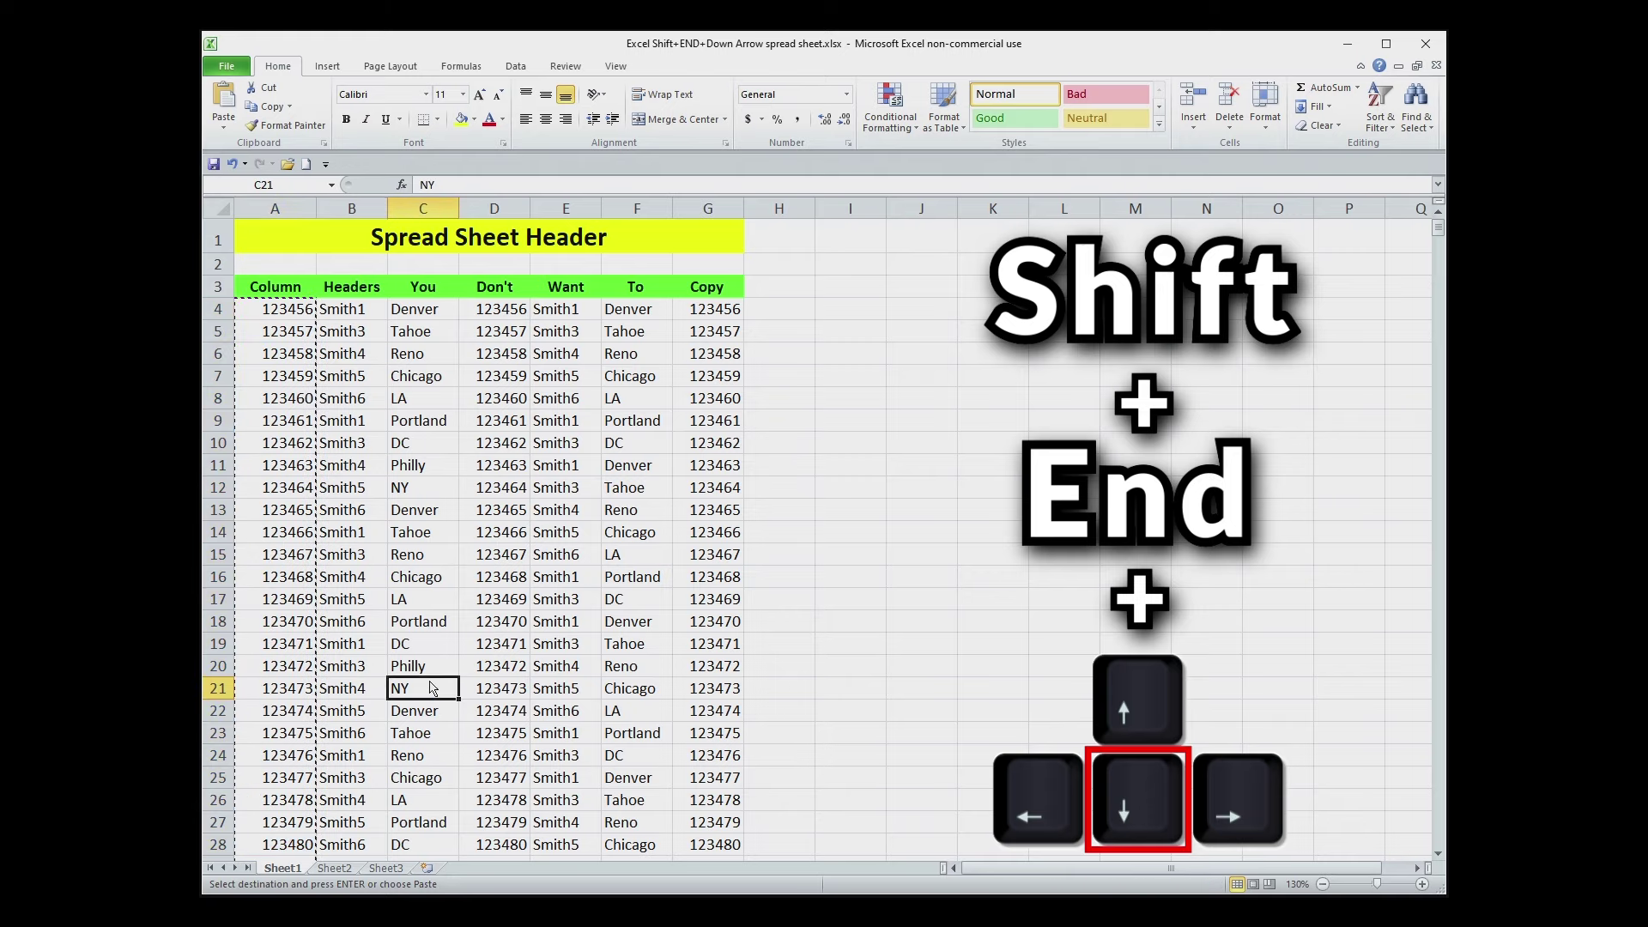
Cancel the pending copy, then extend a drag-selected A4:C4 down to A4:C1000 with Shift+End+Down Arrow
key(Escape)
click(366, 398)
drag(294, 319, 429, 311)
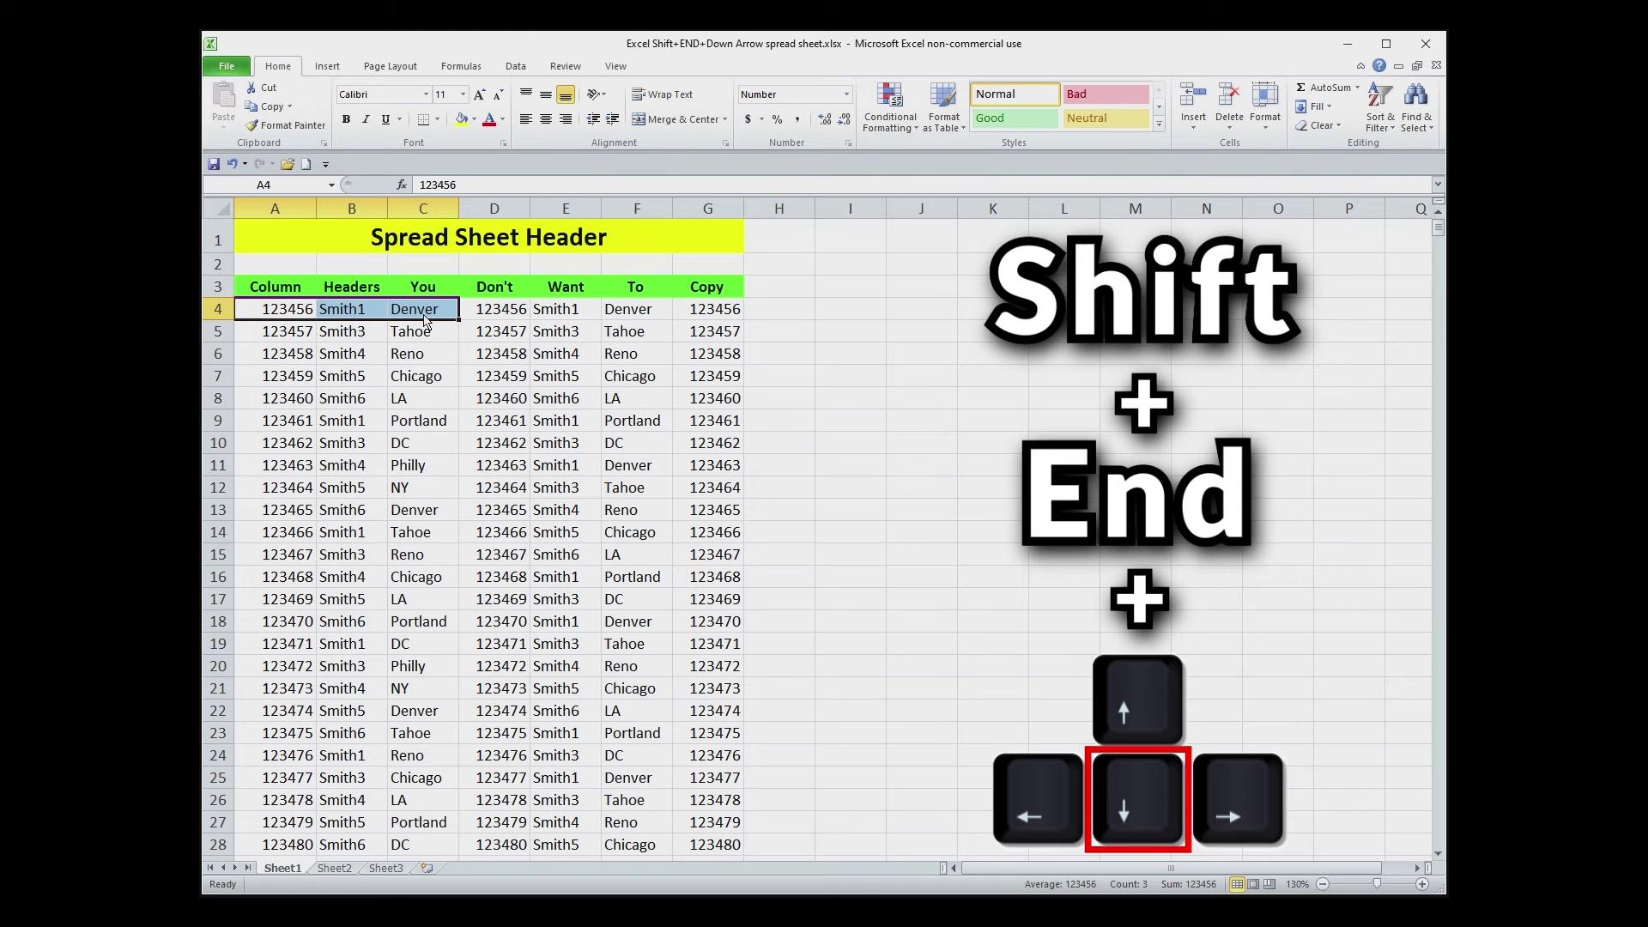
key(shift+End)
key(shift+Down)
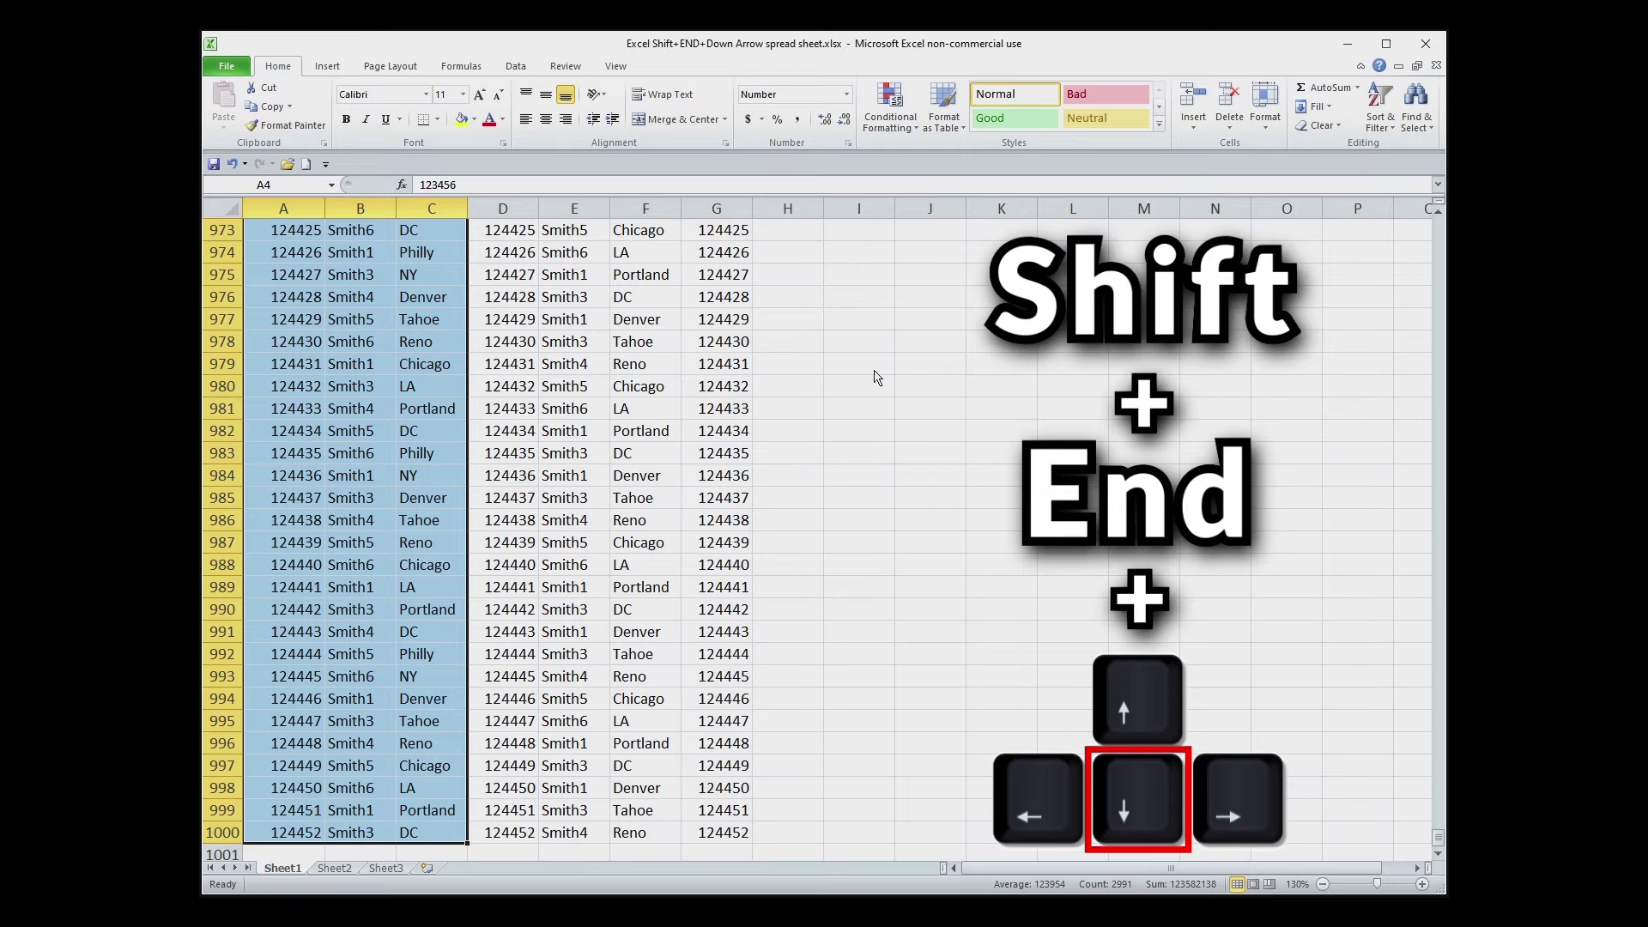
drag(1431, 837, 1431, 224)
click(633, 430)
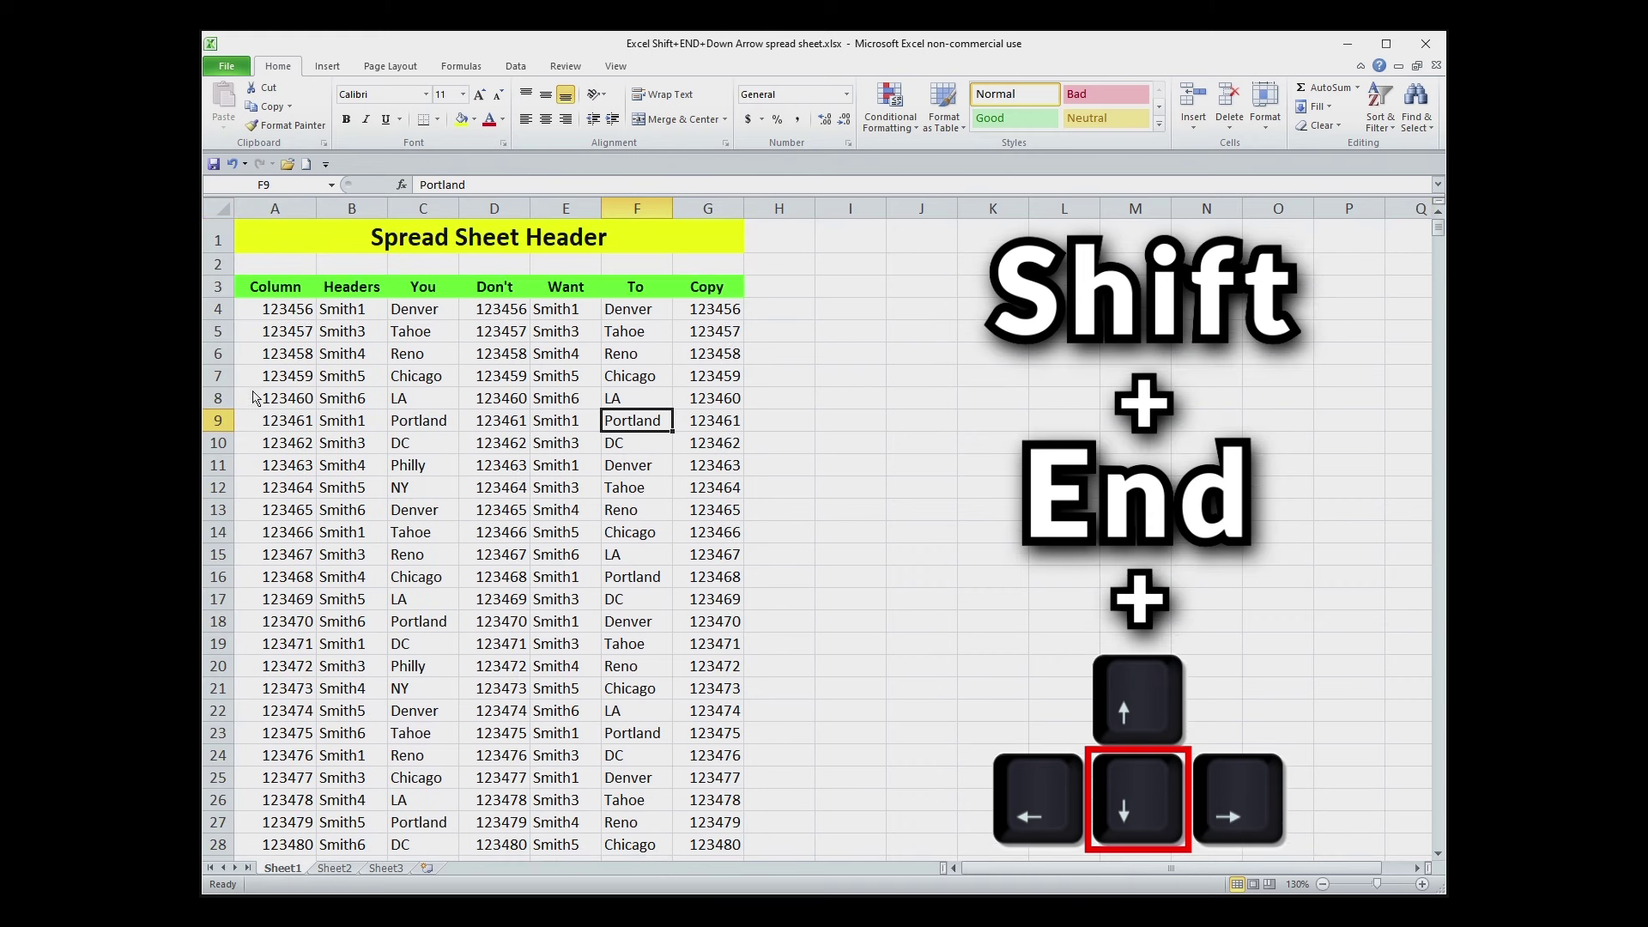
click(218, 488)
right_click(224, 490)
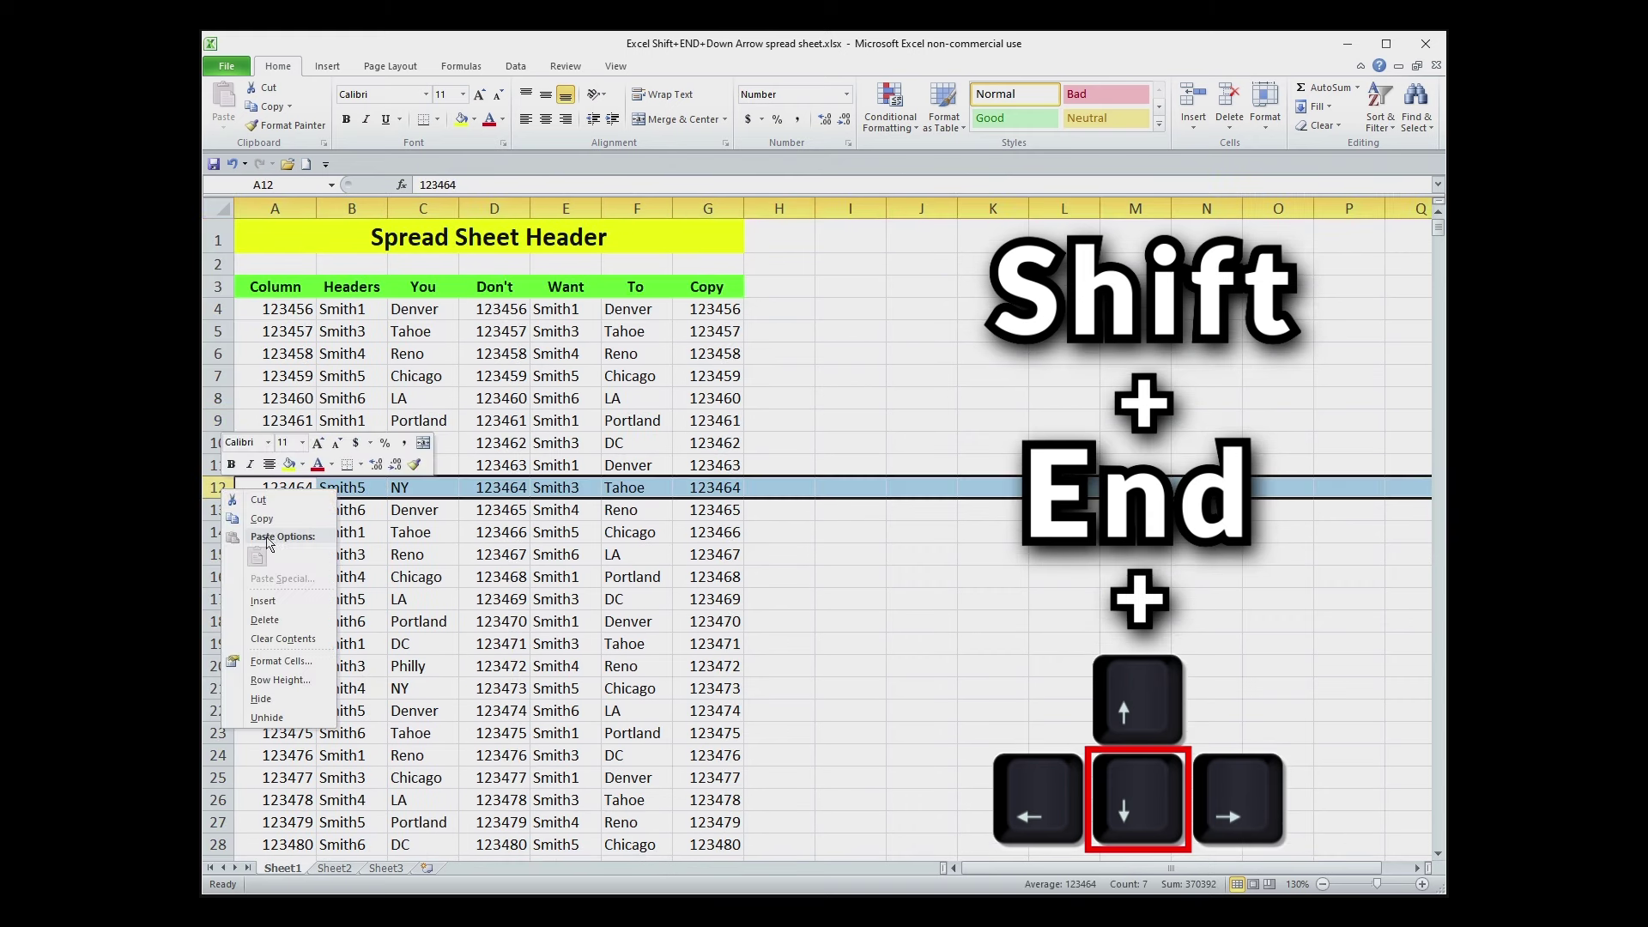
click(270, 603)
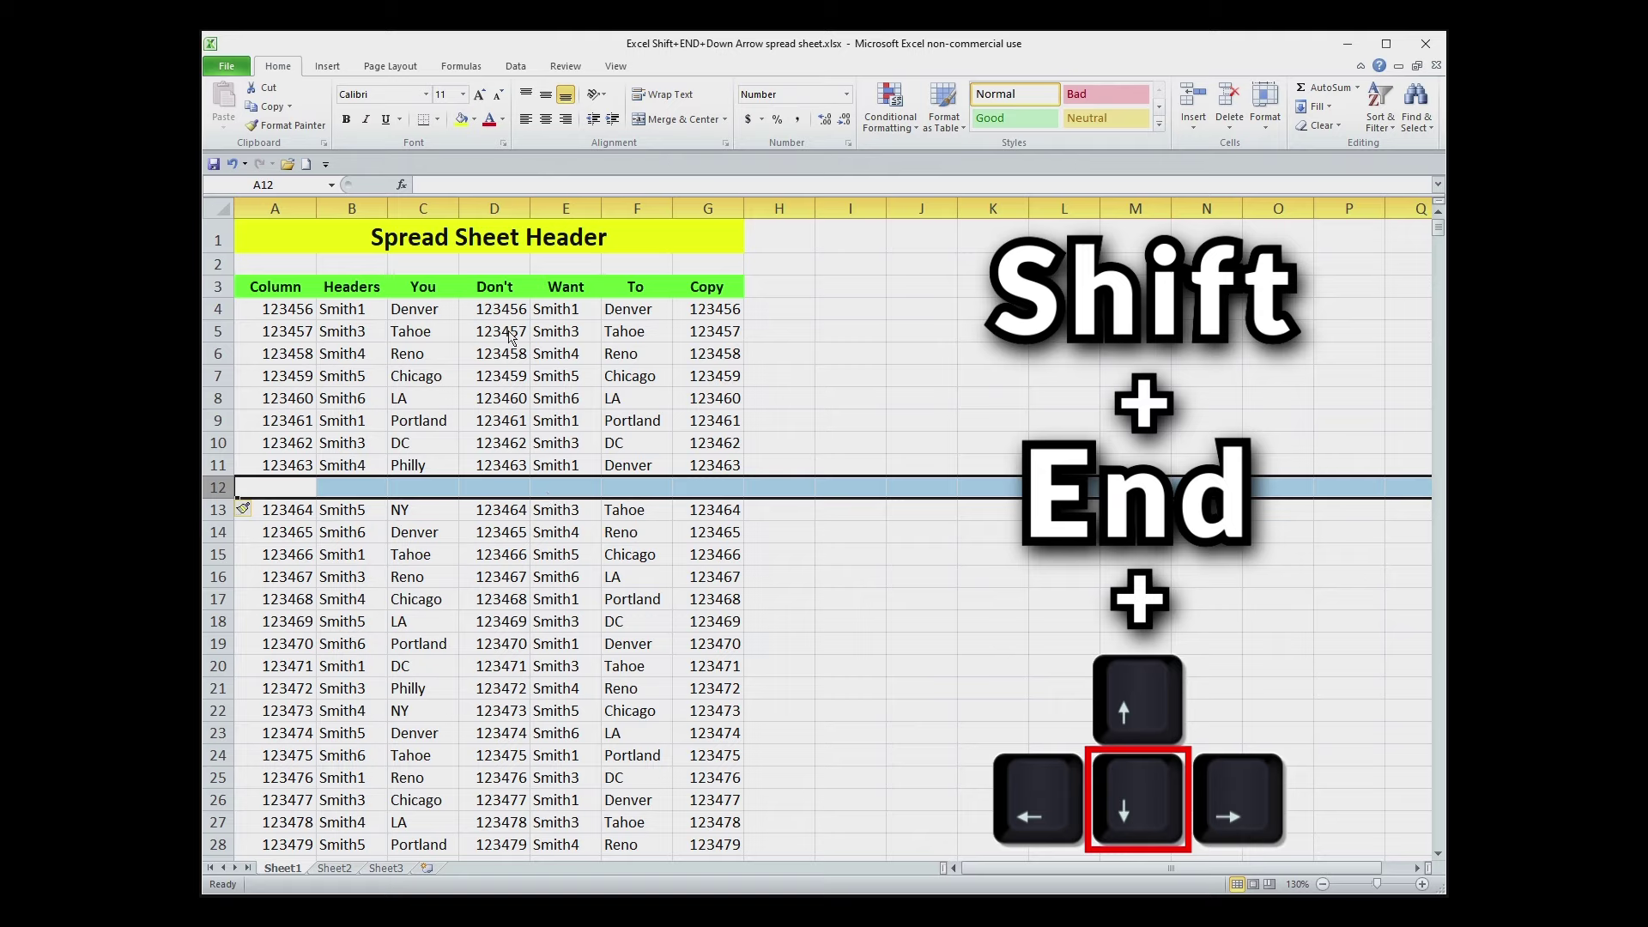
click(426, 314)
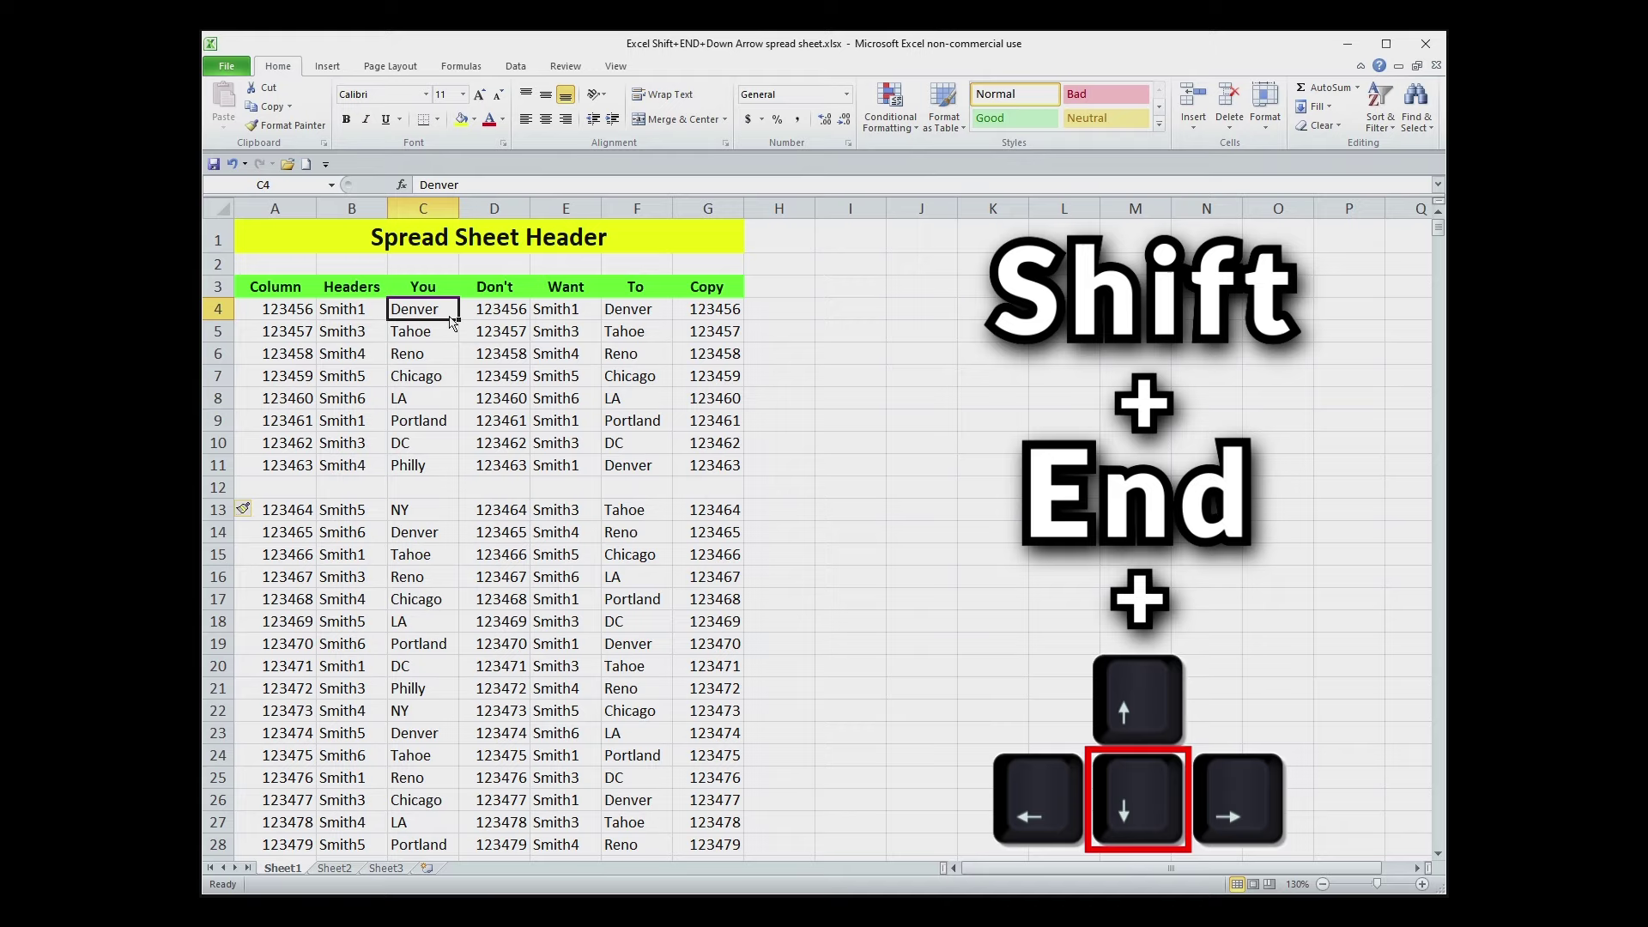
key(shift+End)
key(shift+Down)
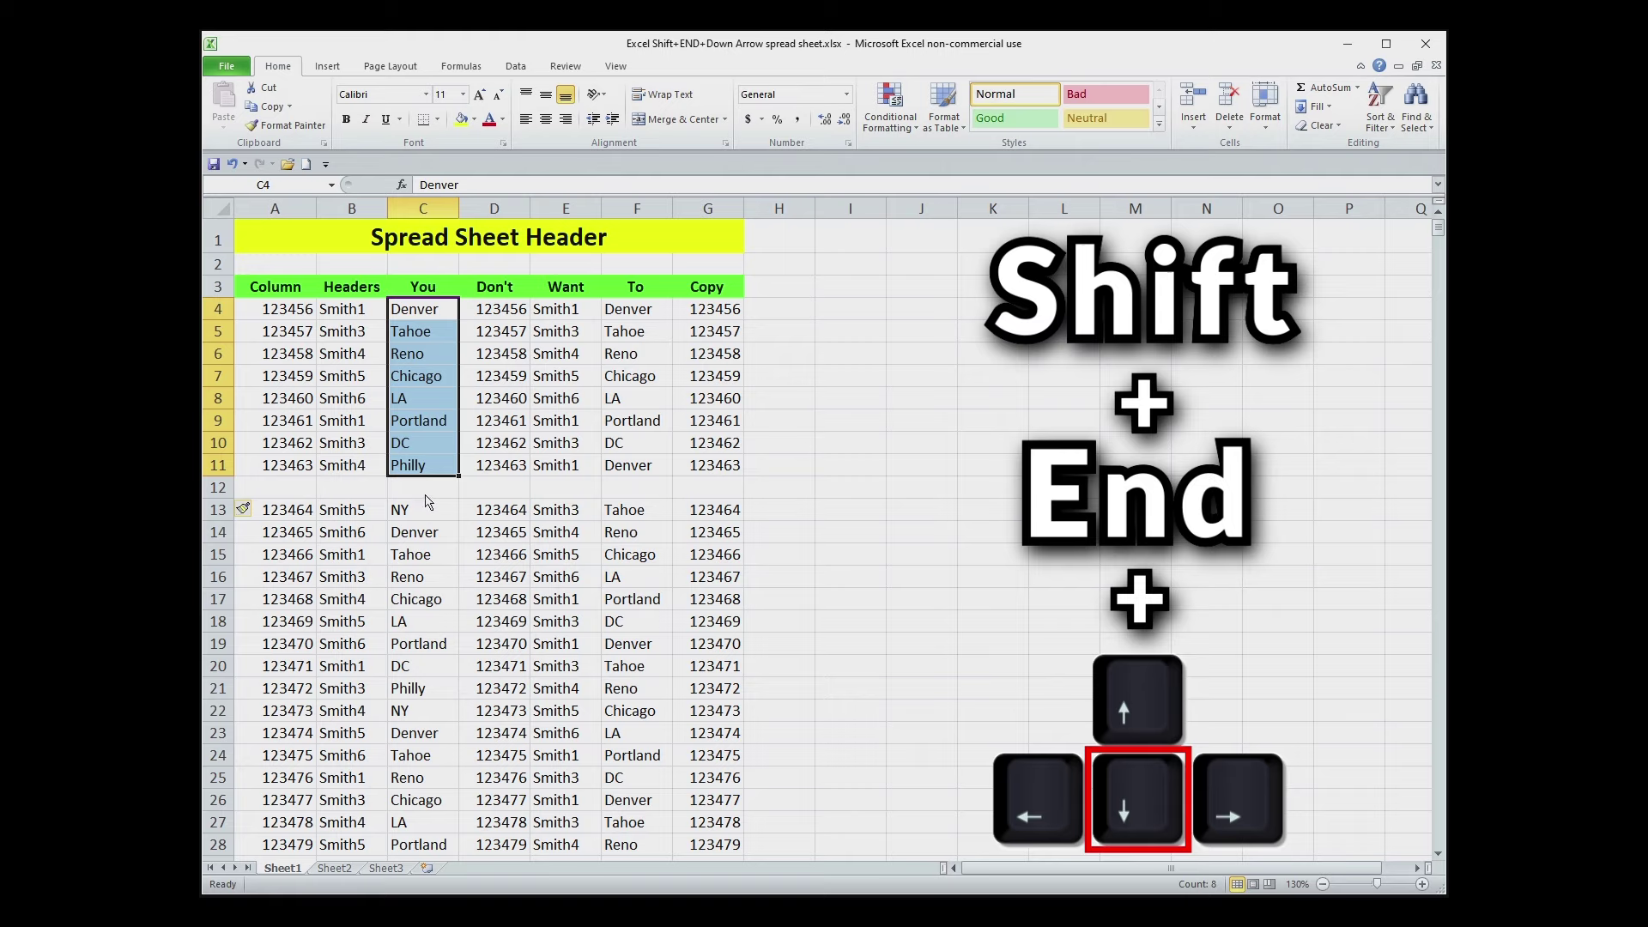
right_click(219, 490)
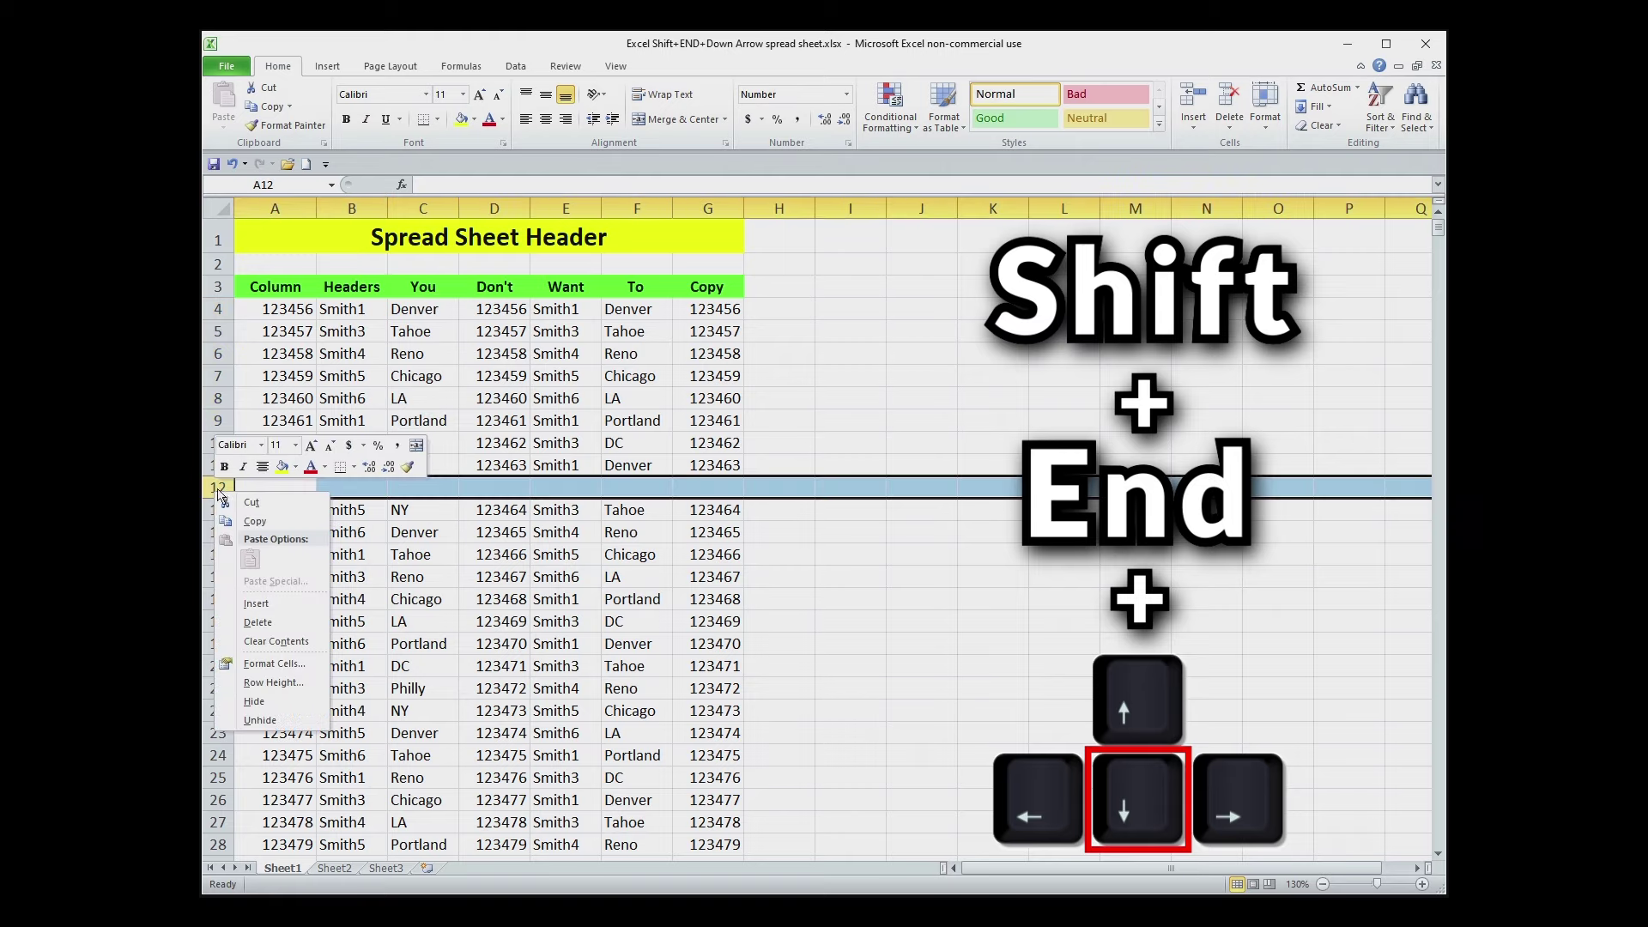
click(257, 622)
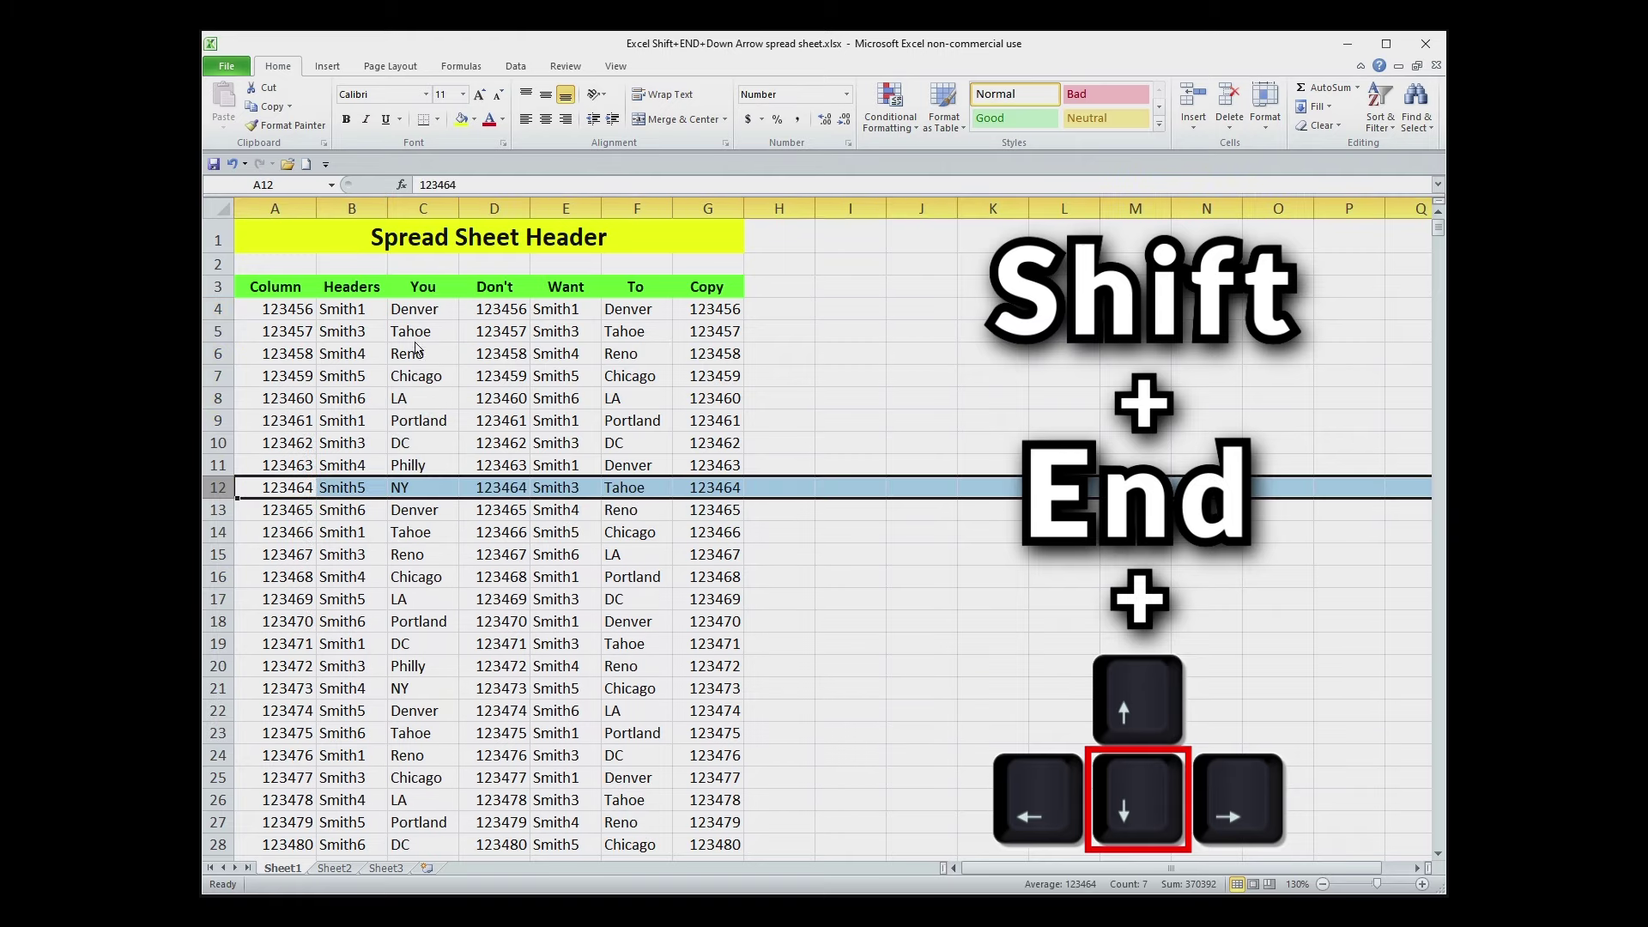
click(293, 320)
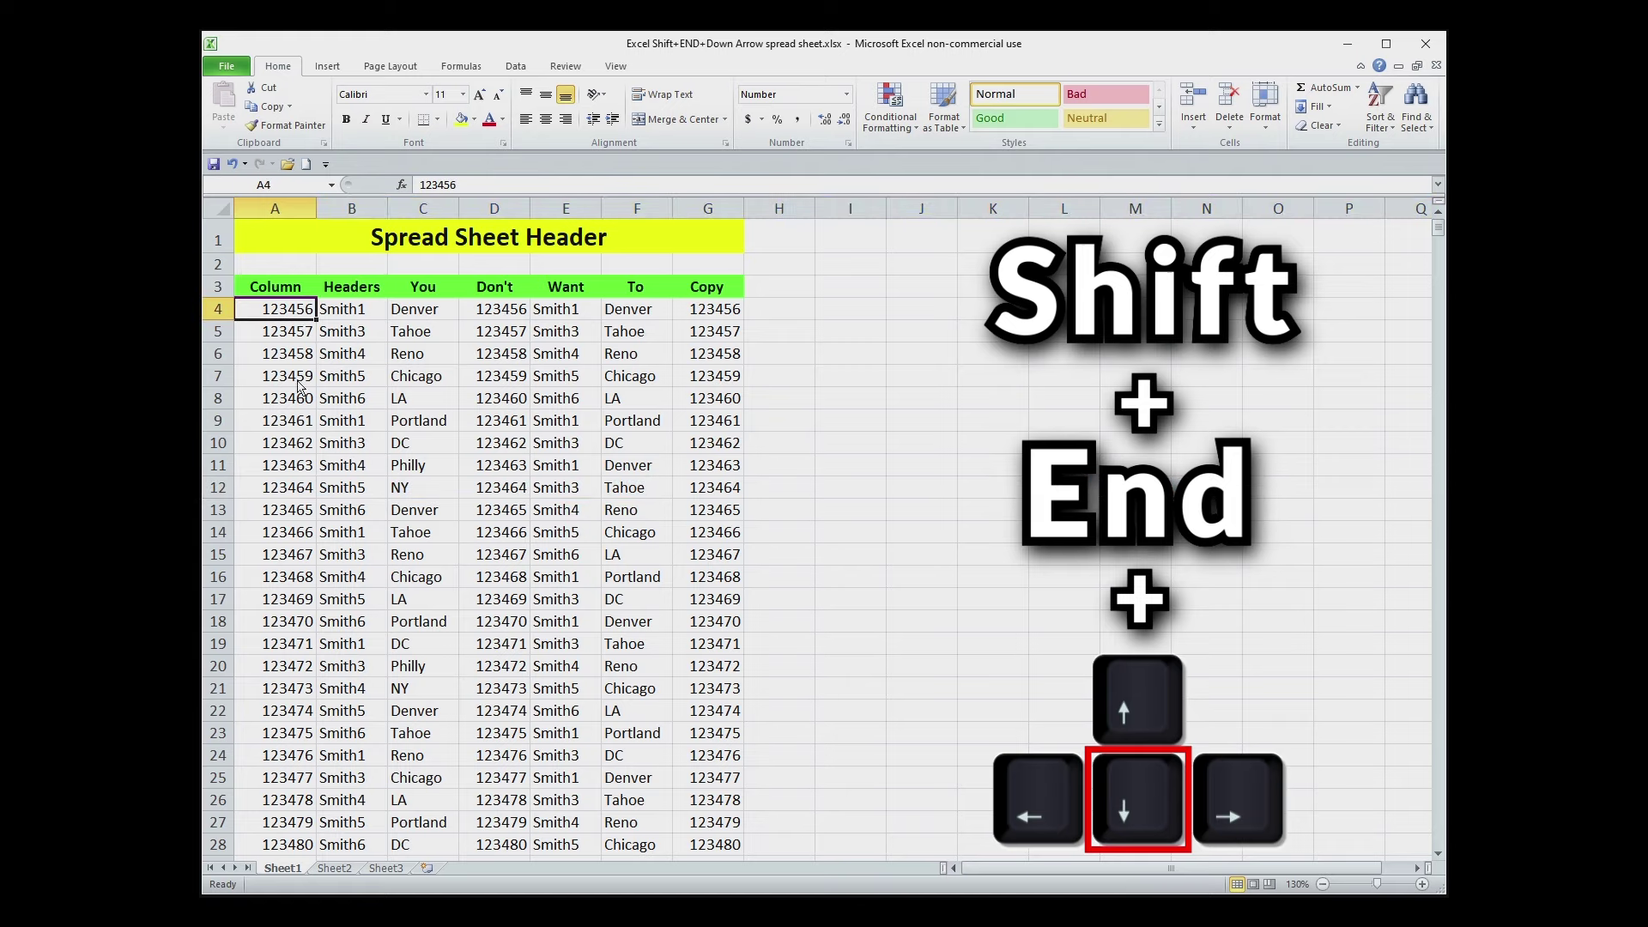
key(End)
key(End)
key(shift+Down)
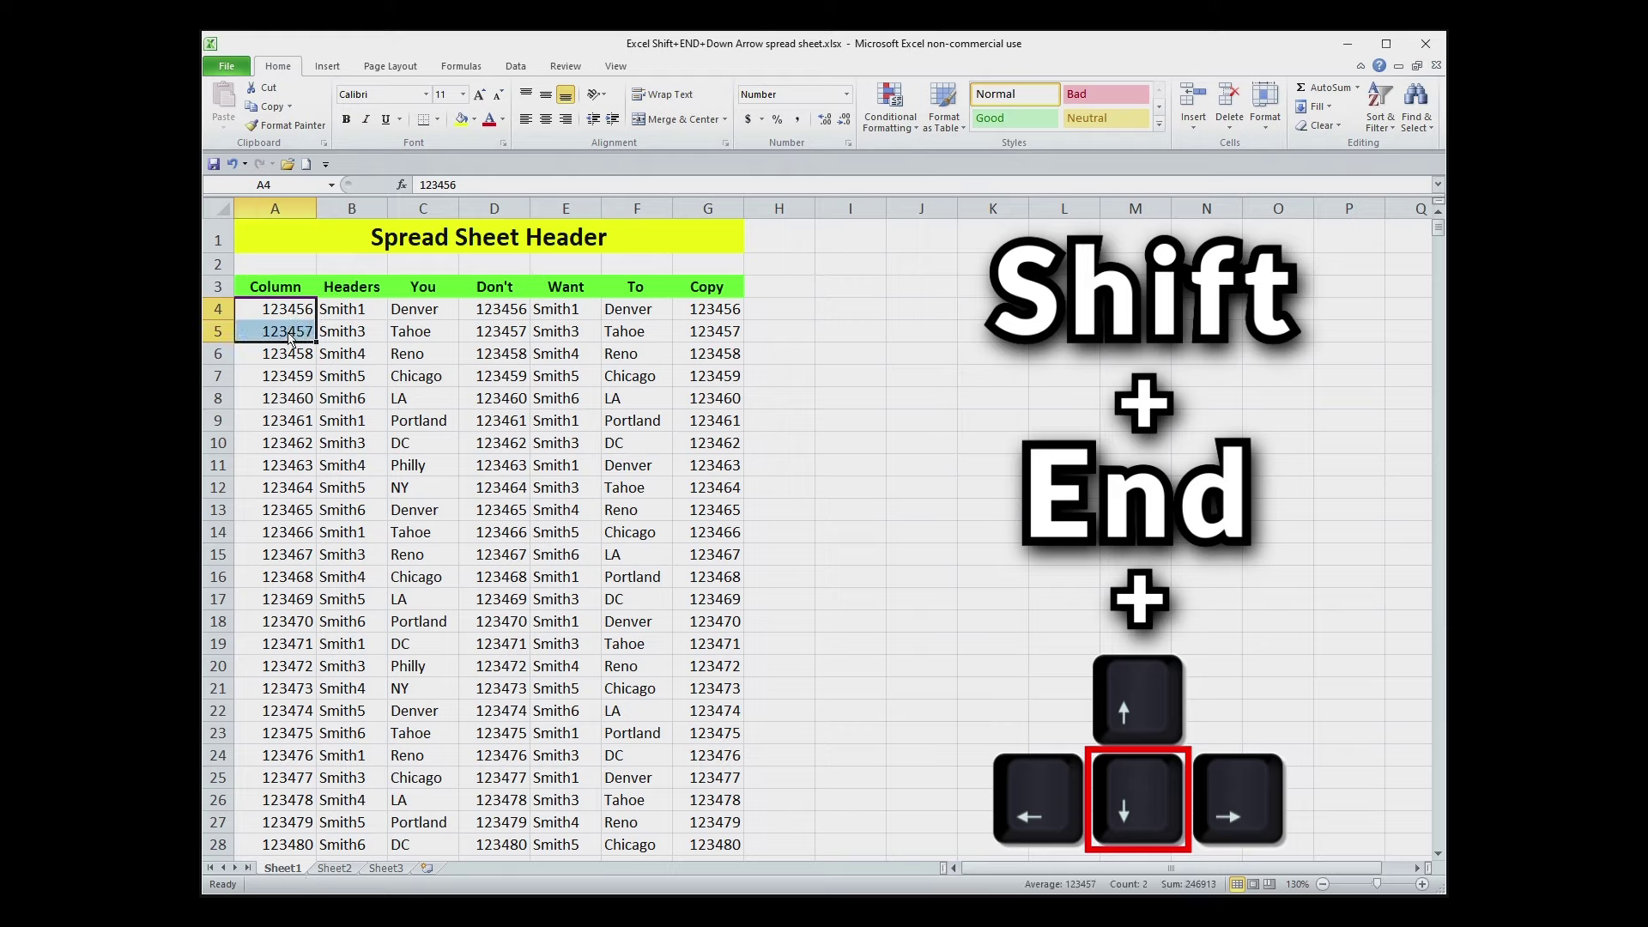
click(344, 313)
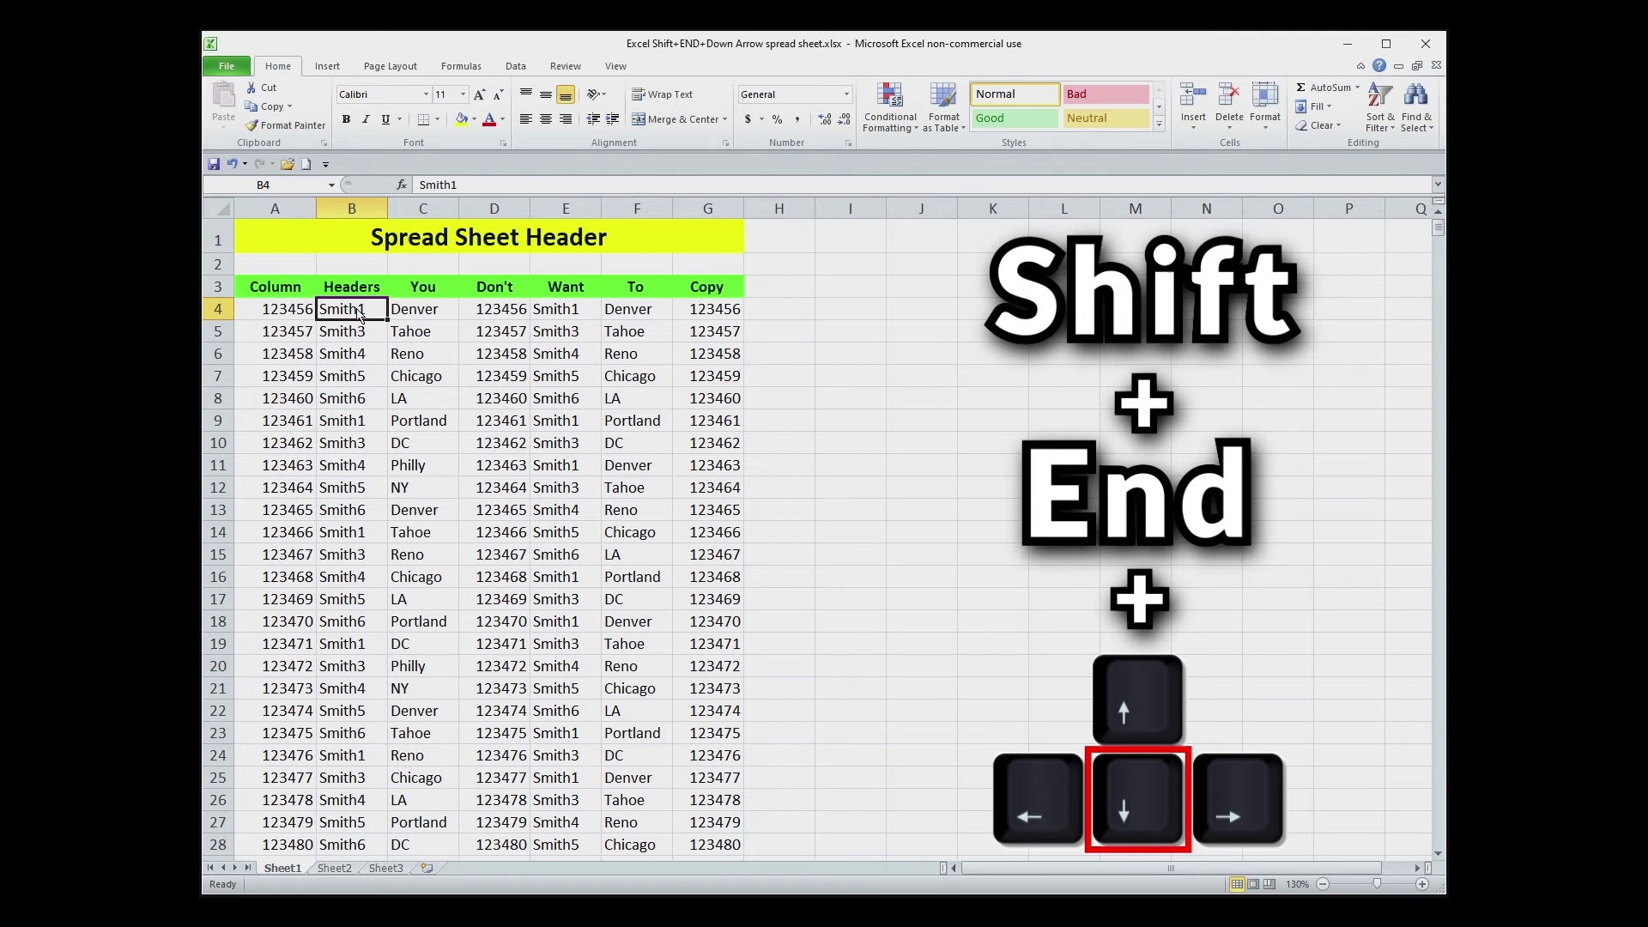
key(End)
key(shift+Down)
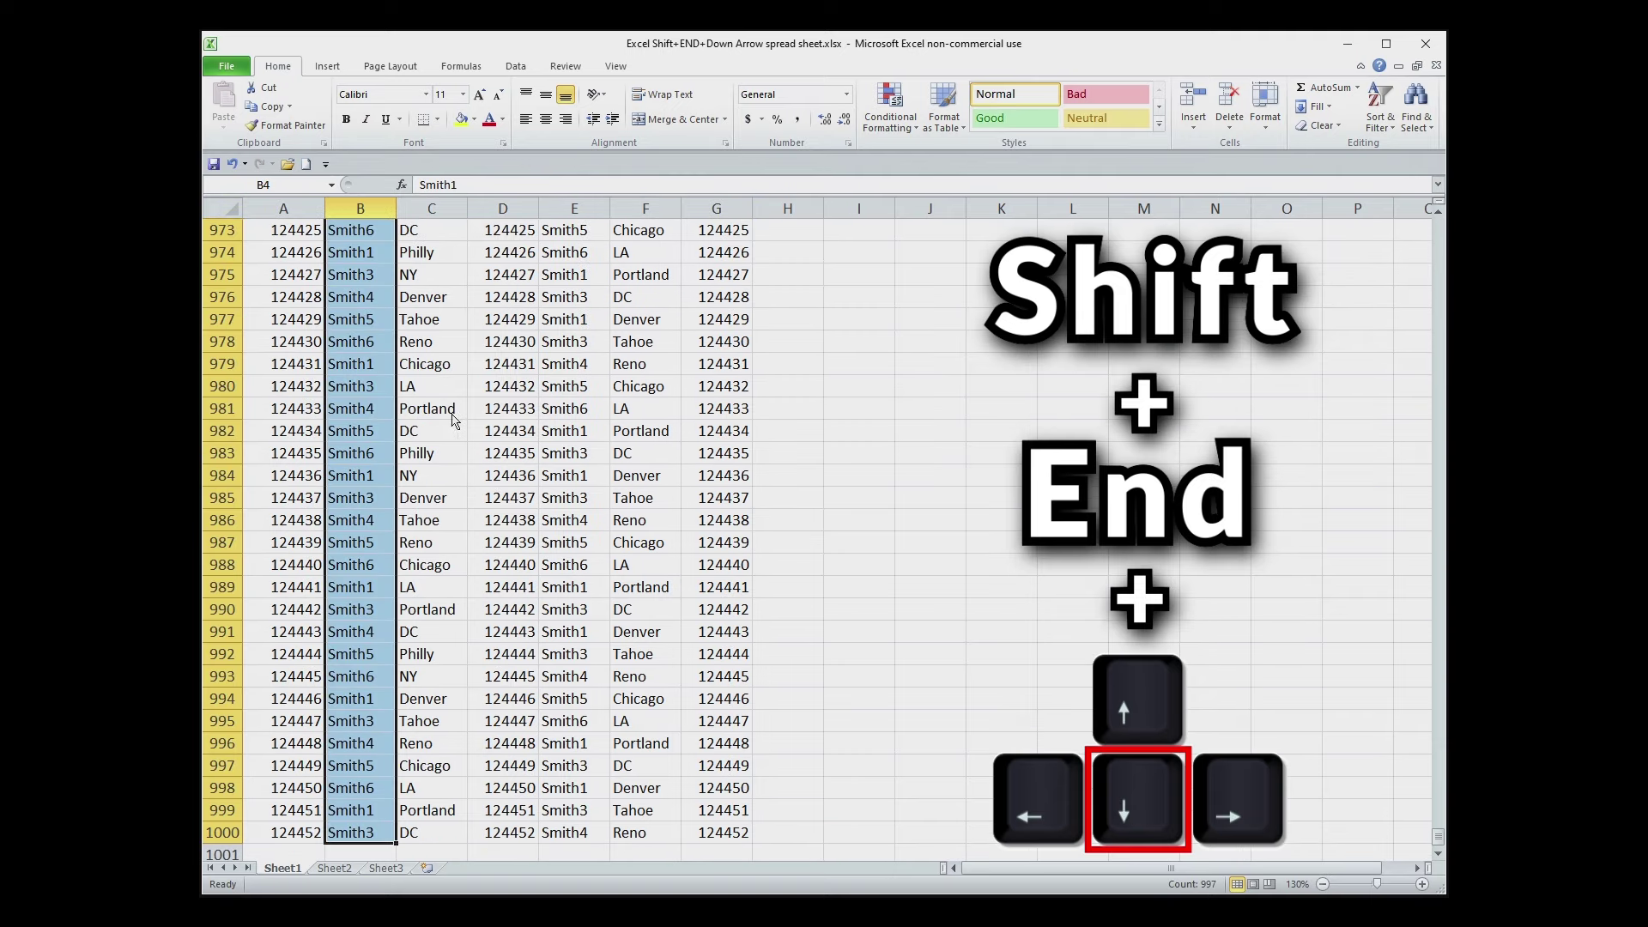
scroll(454, 419, up, 20)
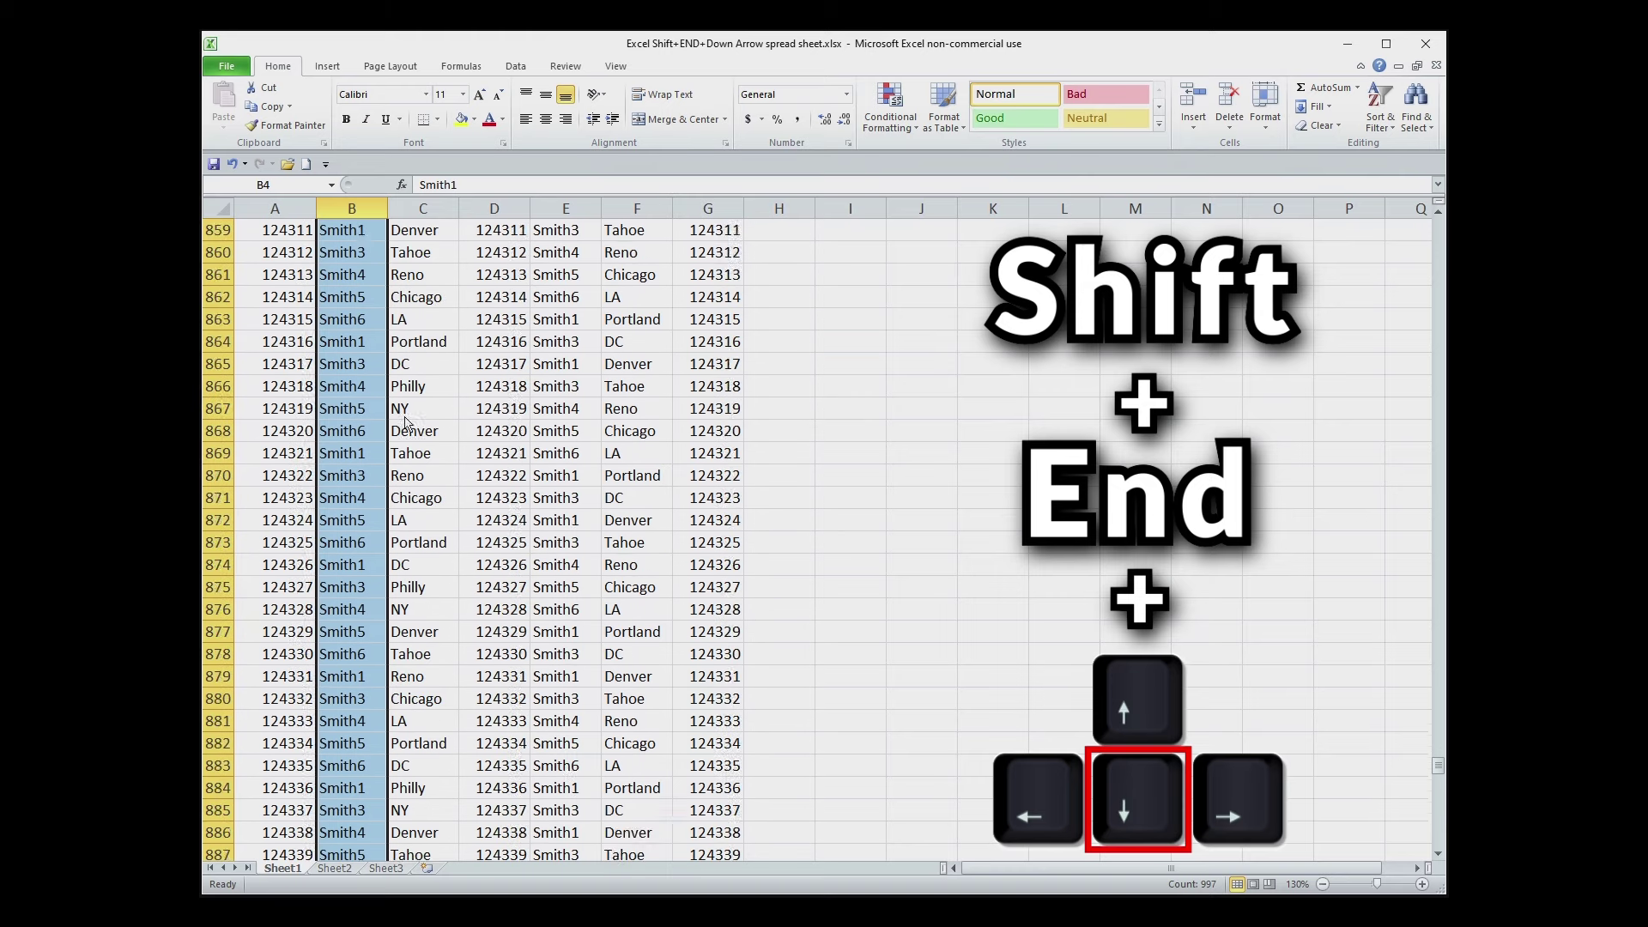
scroll(406, 421, up, 2)
drag(1440, 771, 1440, 225)
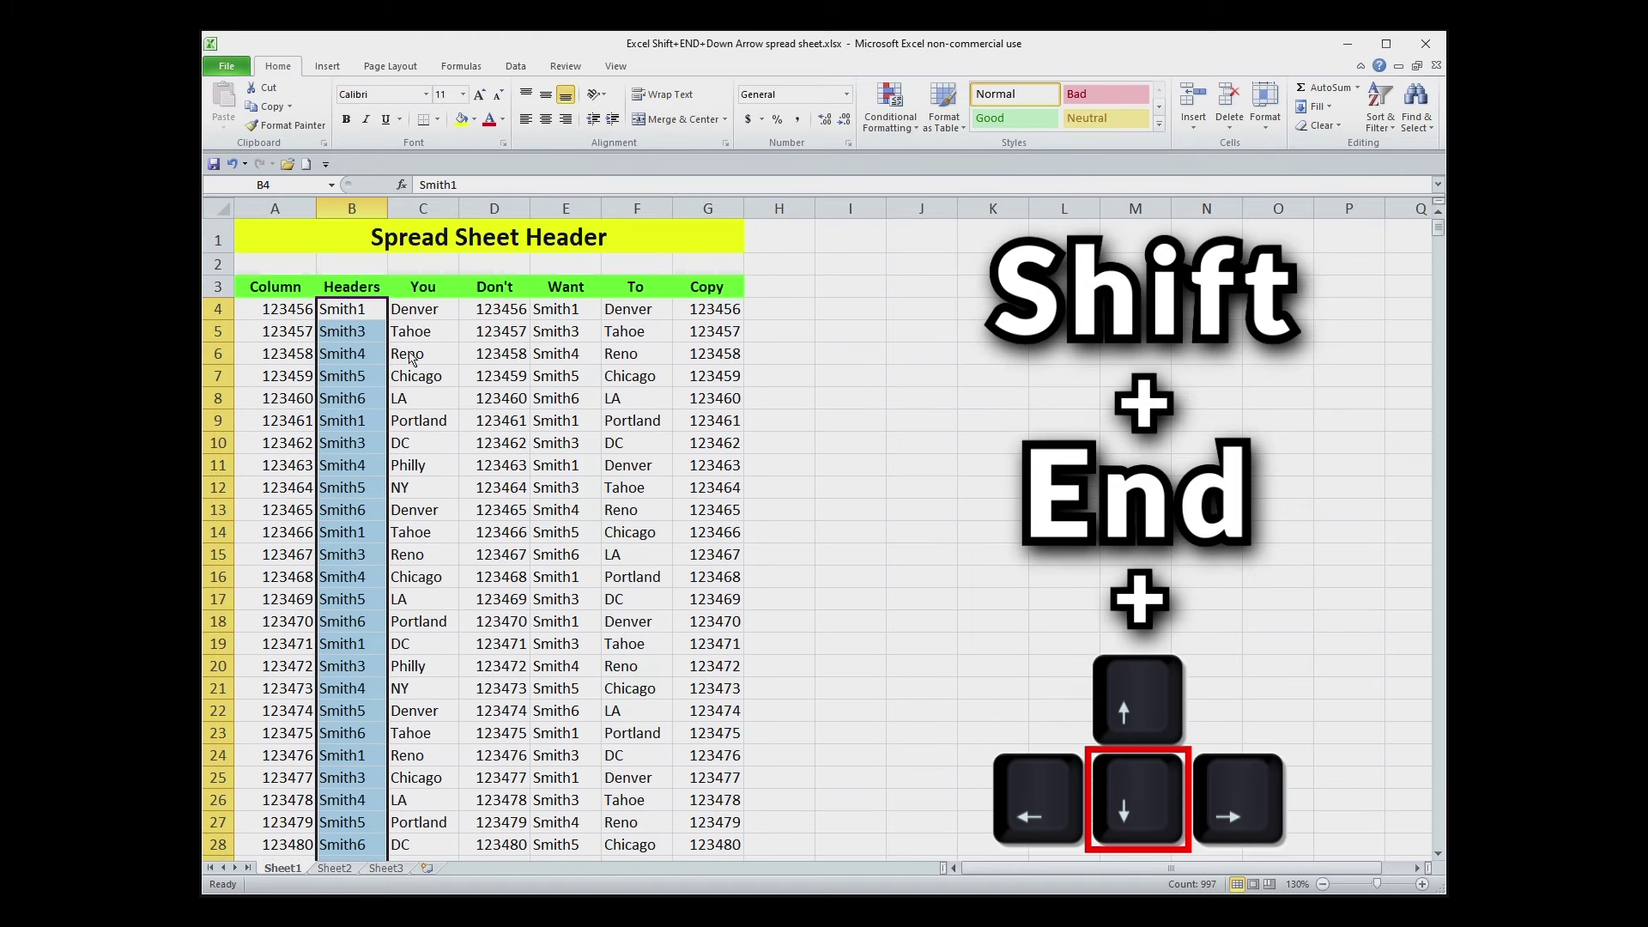
click(660, 249)
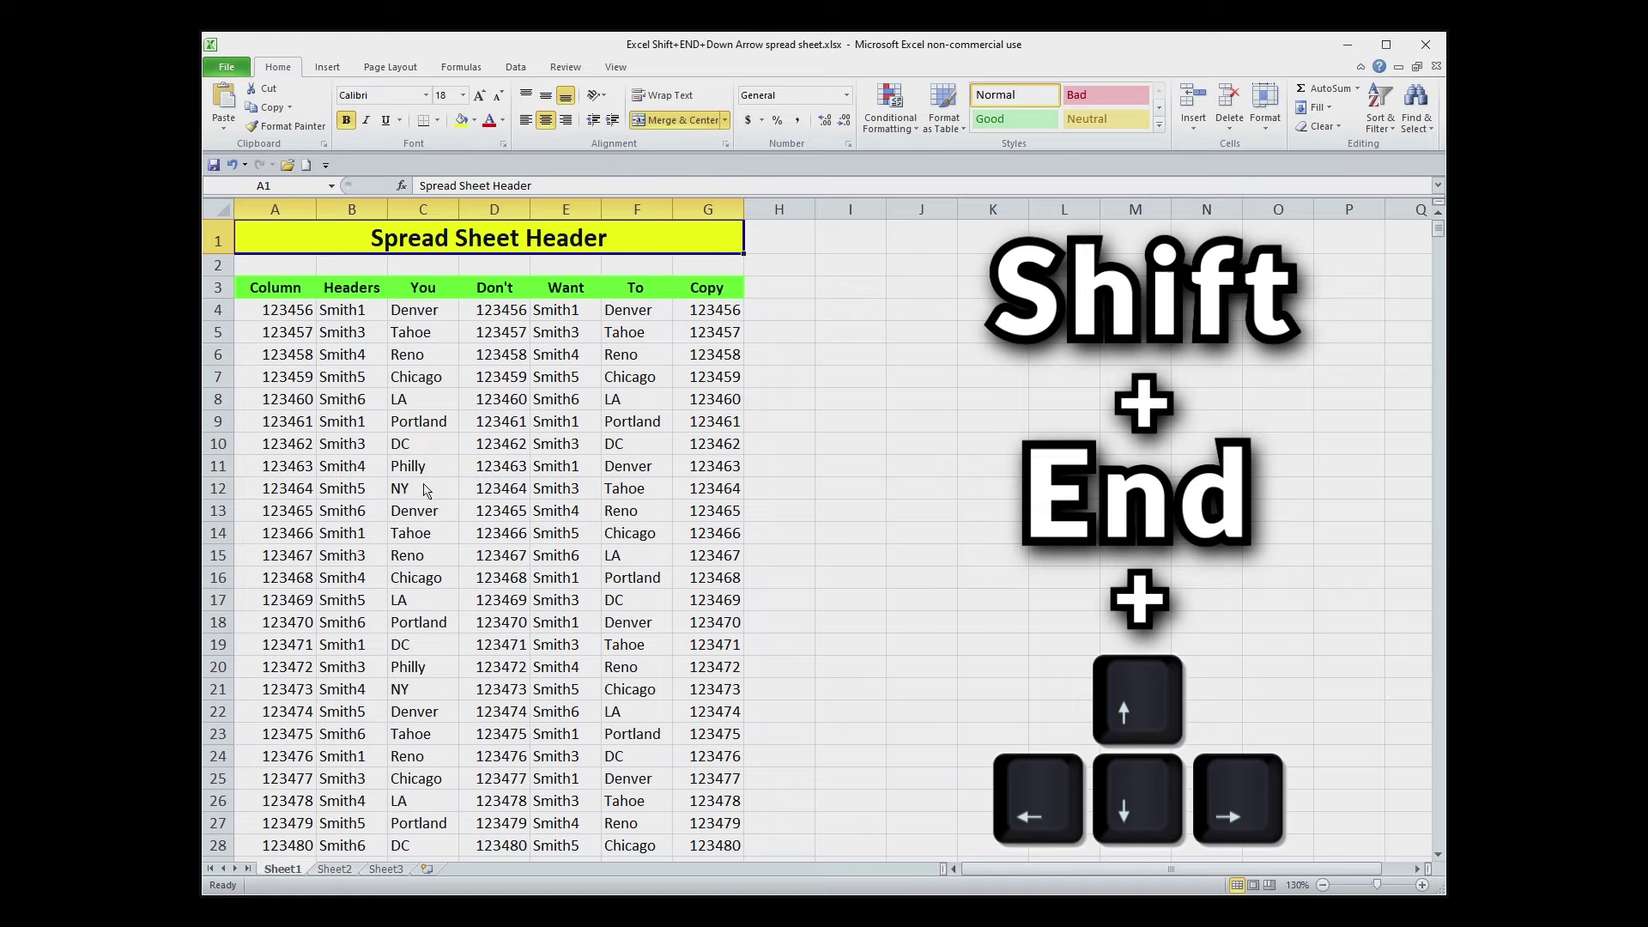
click(288, 474)
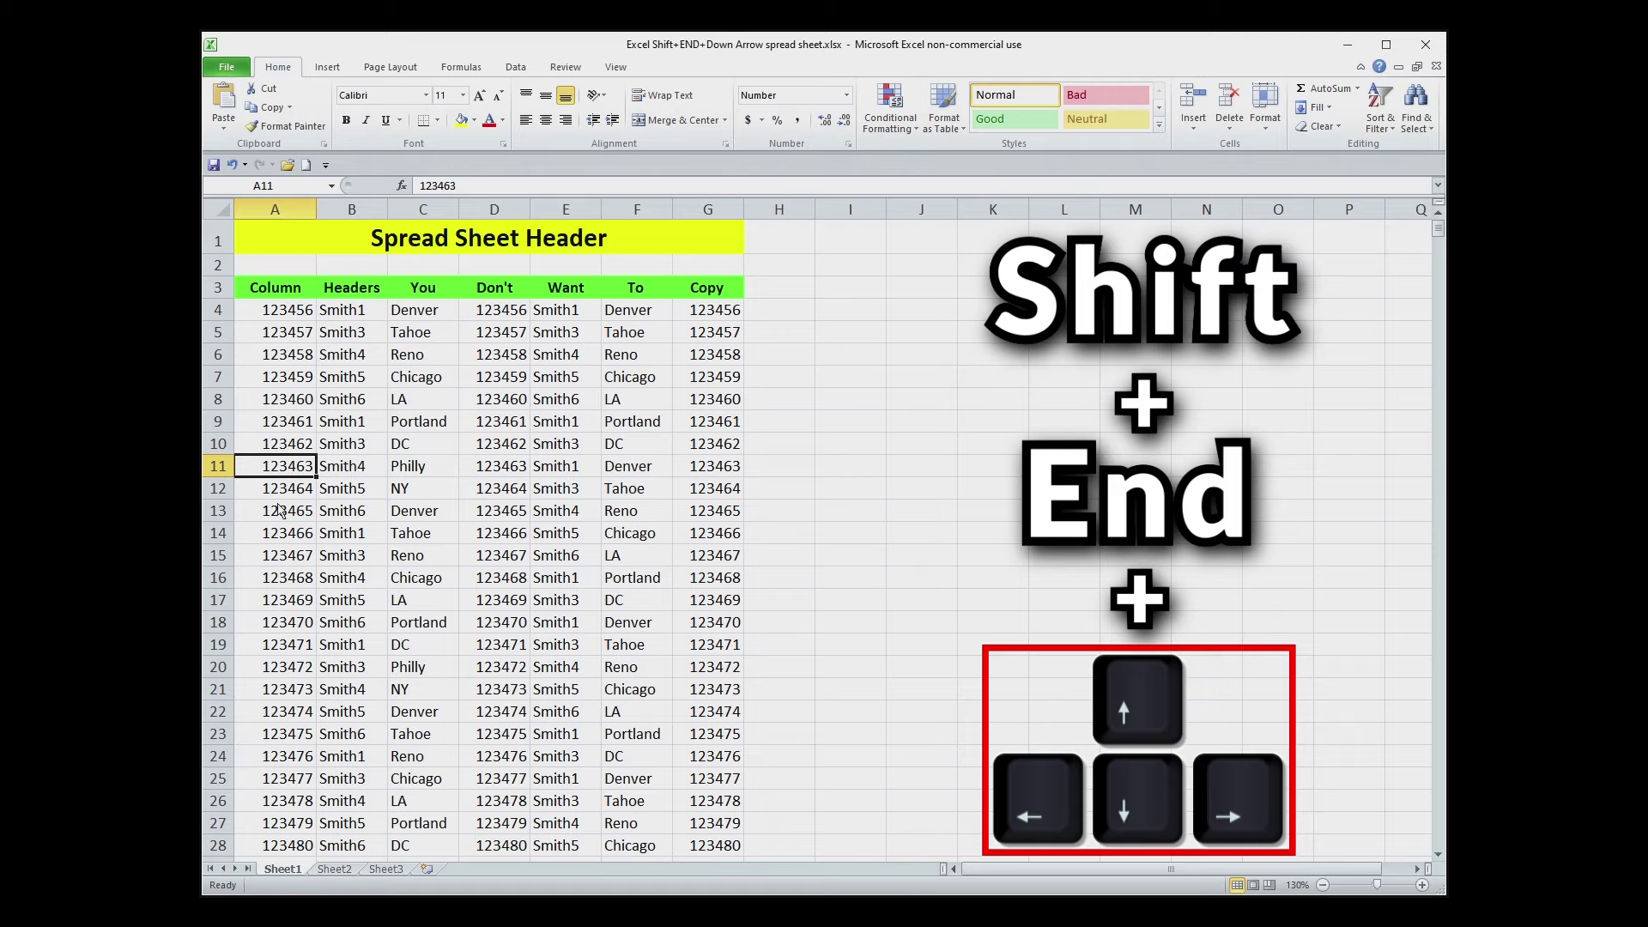
click(287, 493)
key(End)
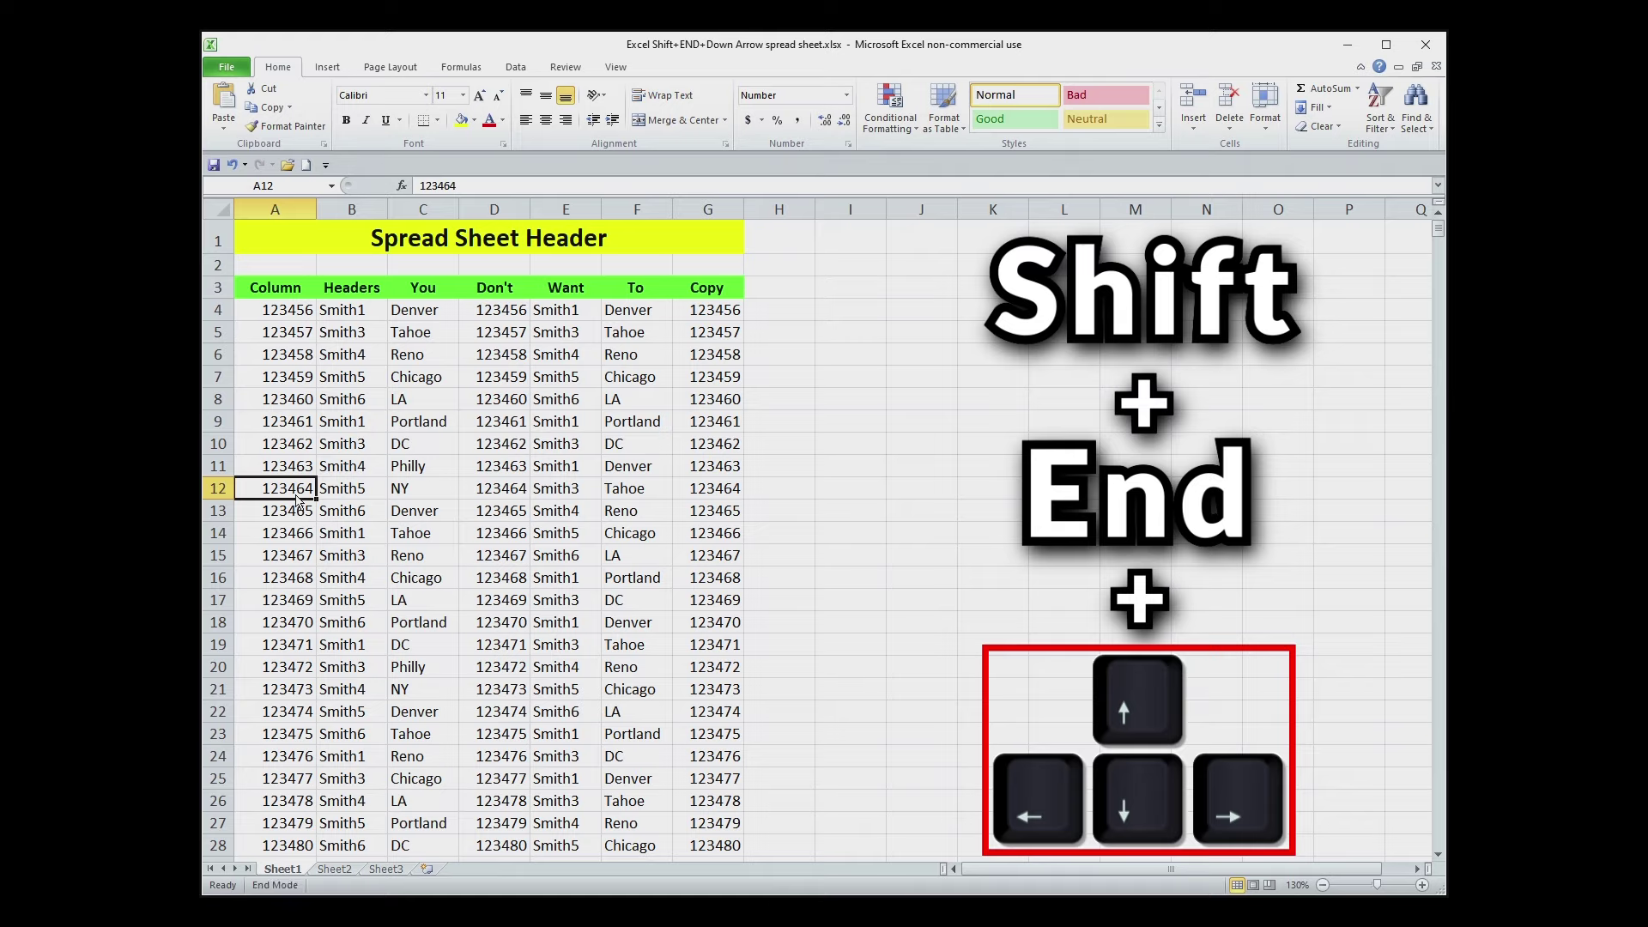
key(shift+Right)
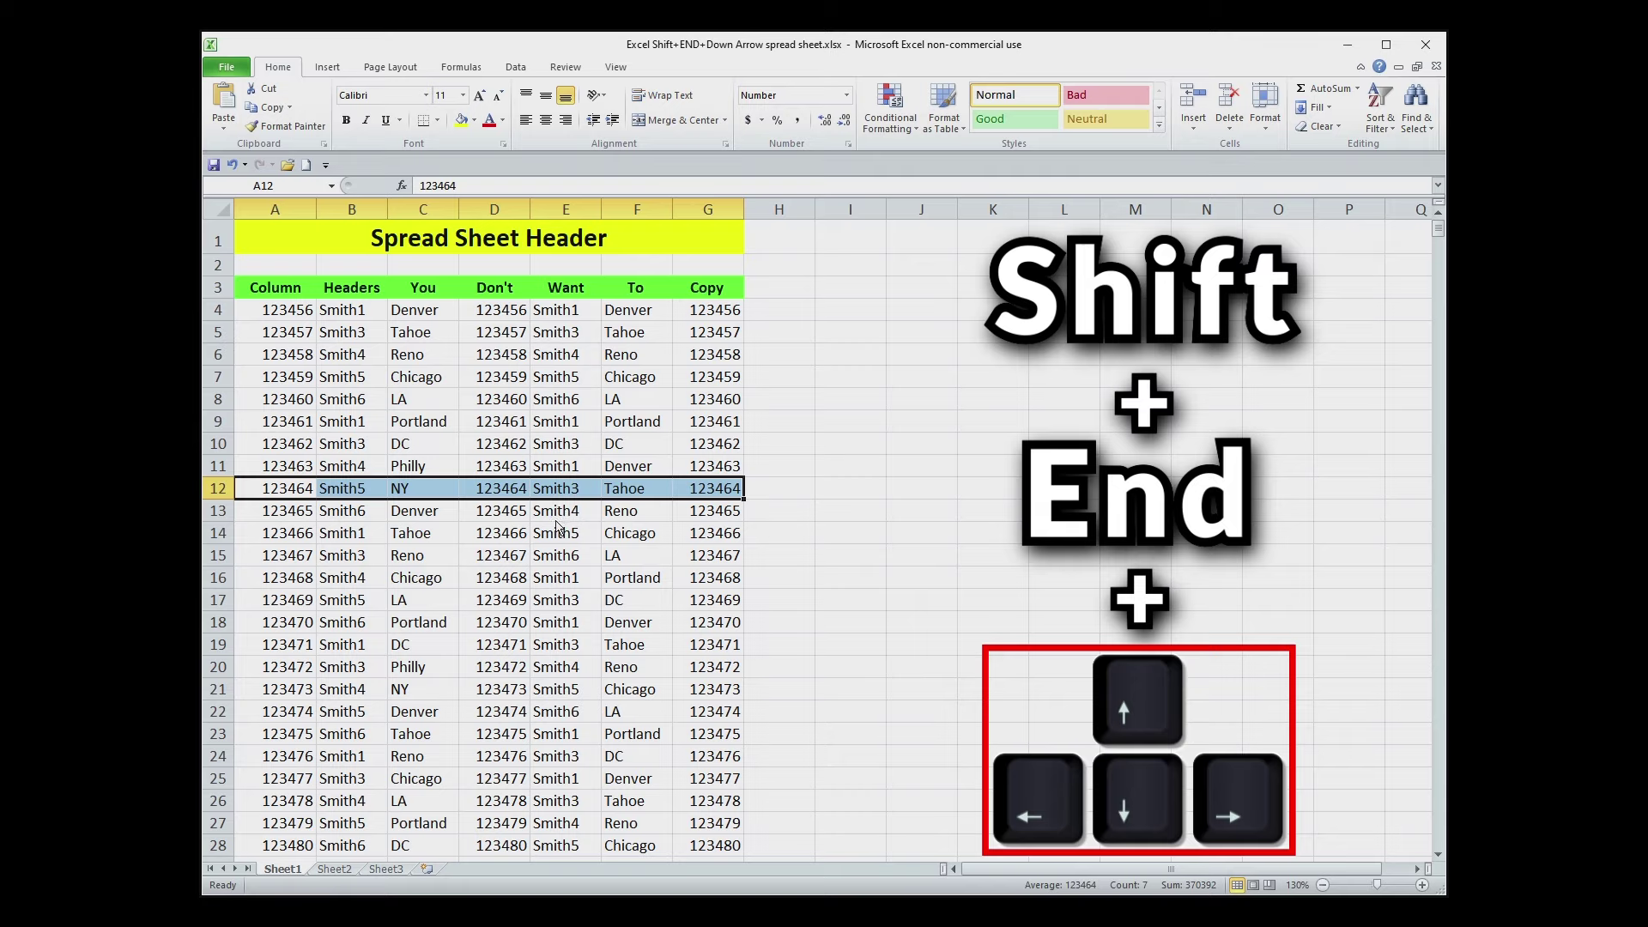
drag(556, 521, 558, 623)
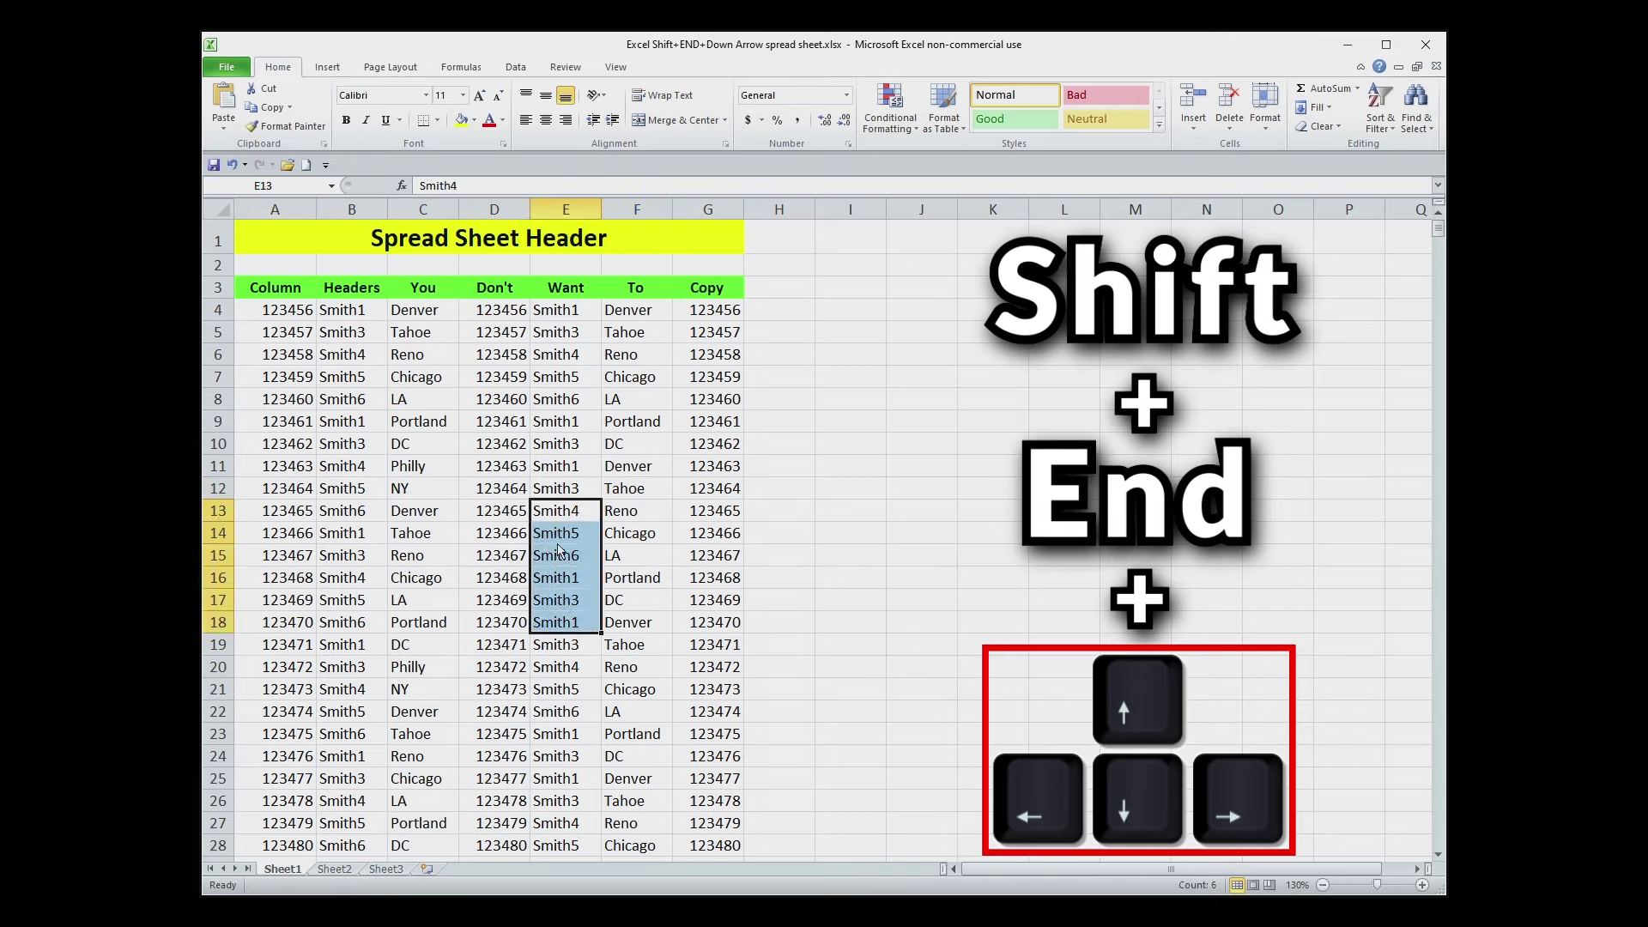
key(shift+End)
key(shift+Left)
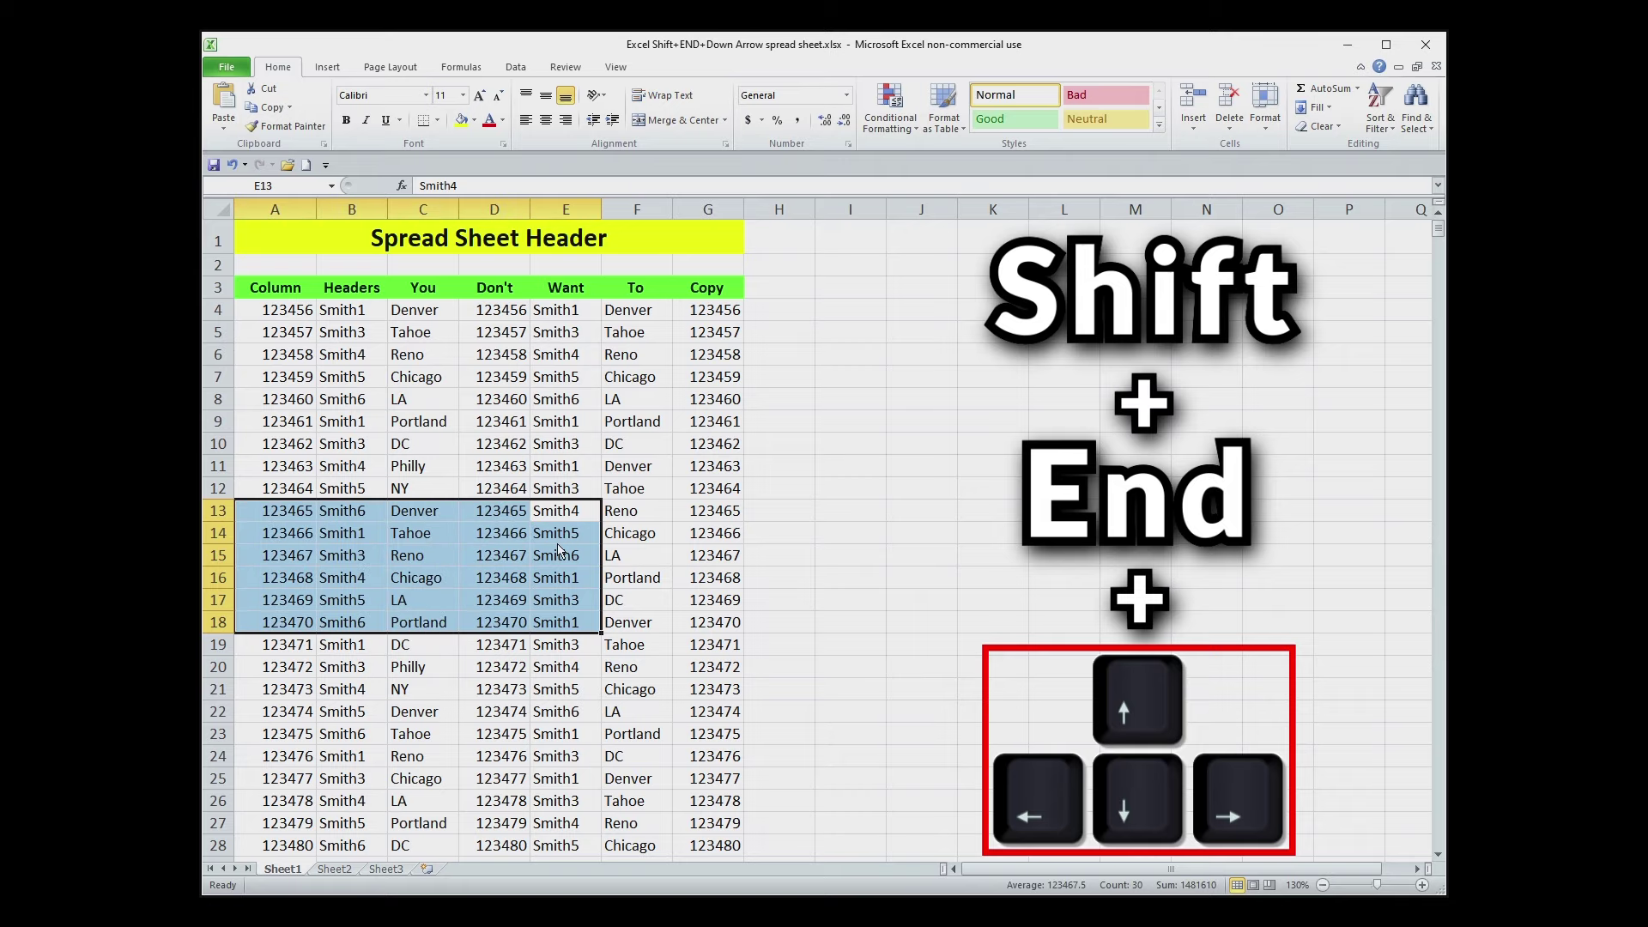
click(455, 469)
click(275, 313)
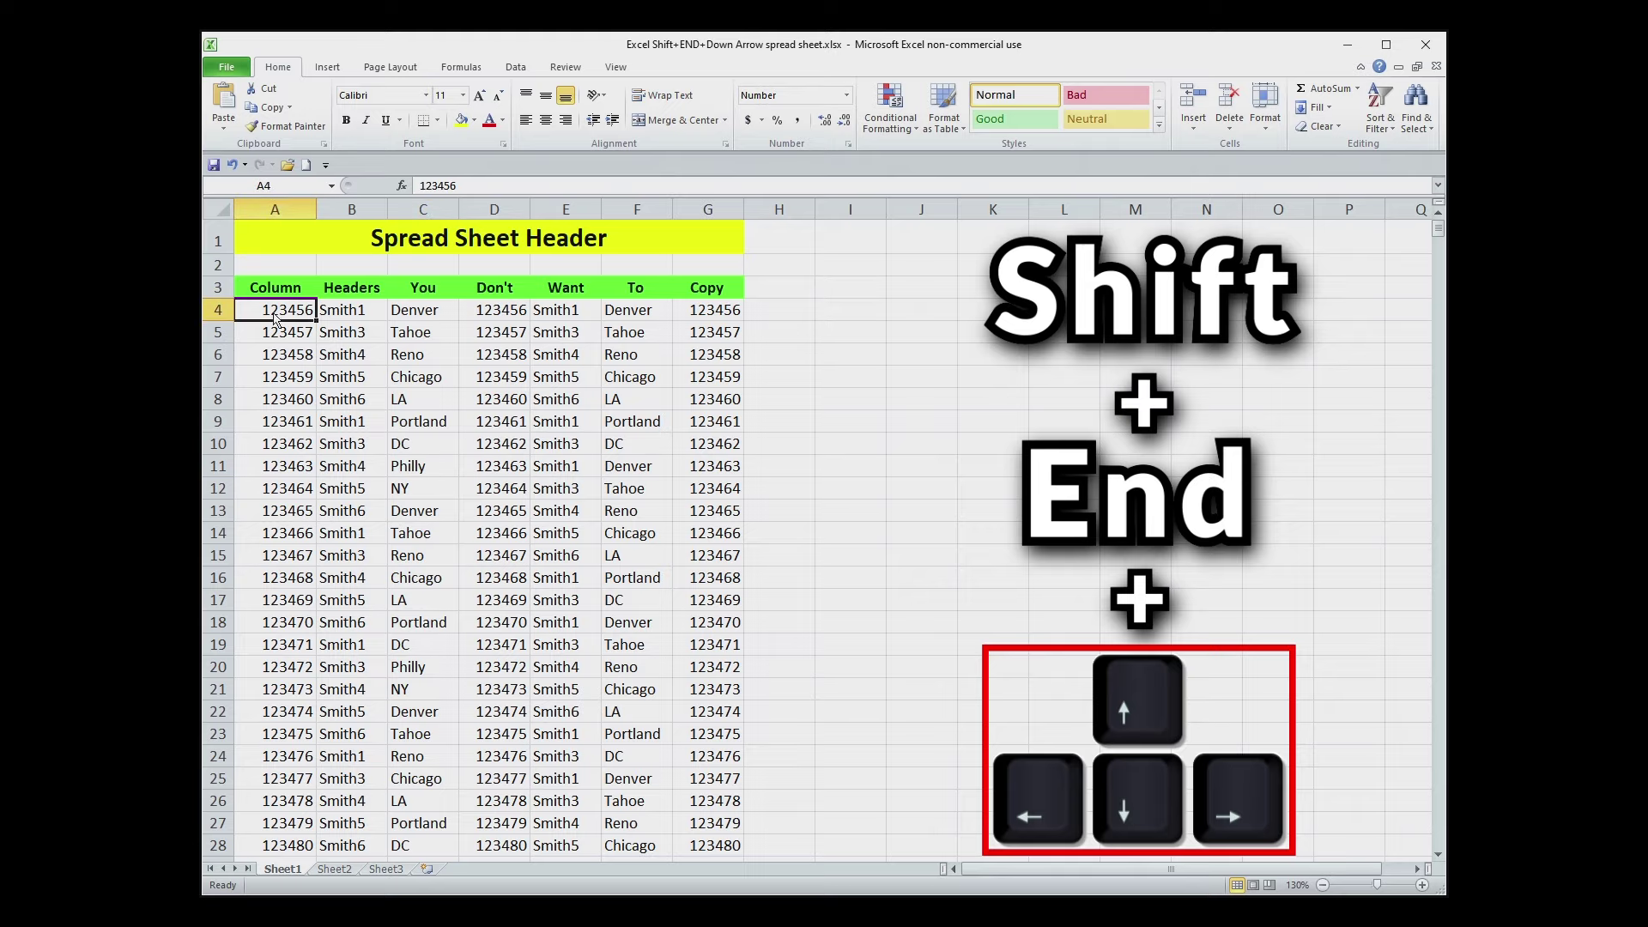